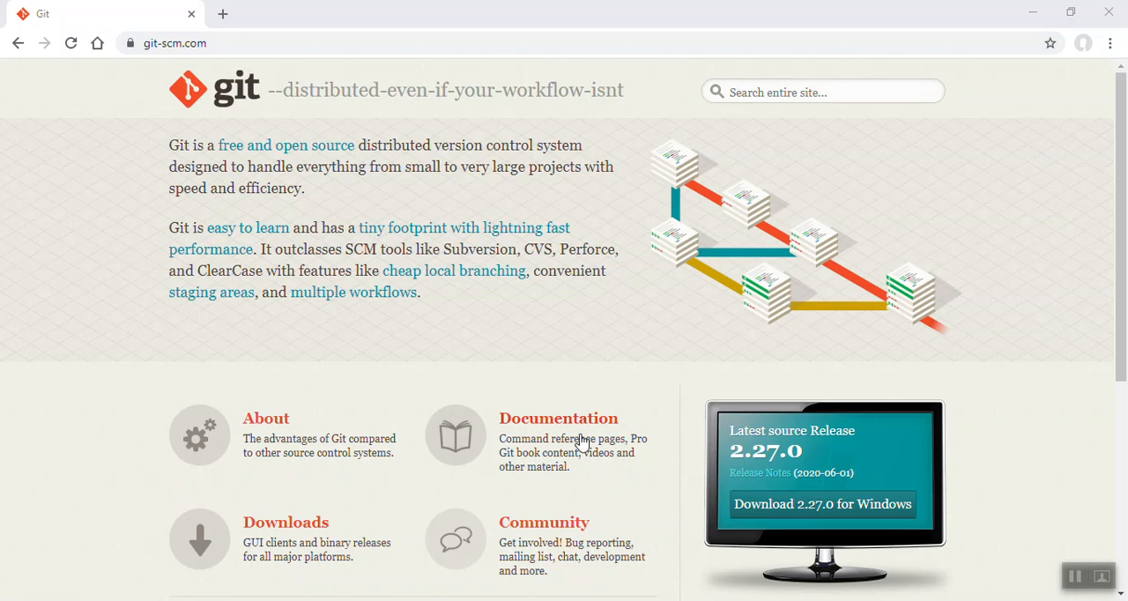
- Download Git 2.27.0 for Windows, then start its installer and proceed past the GNU General Public License
left_click(782, 510)
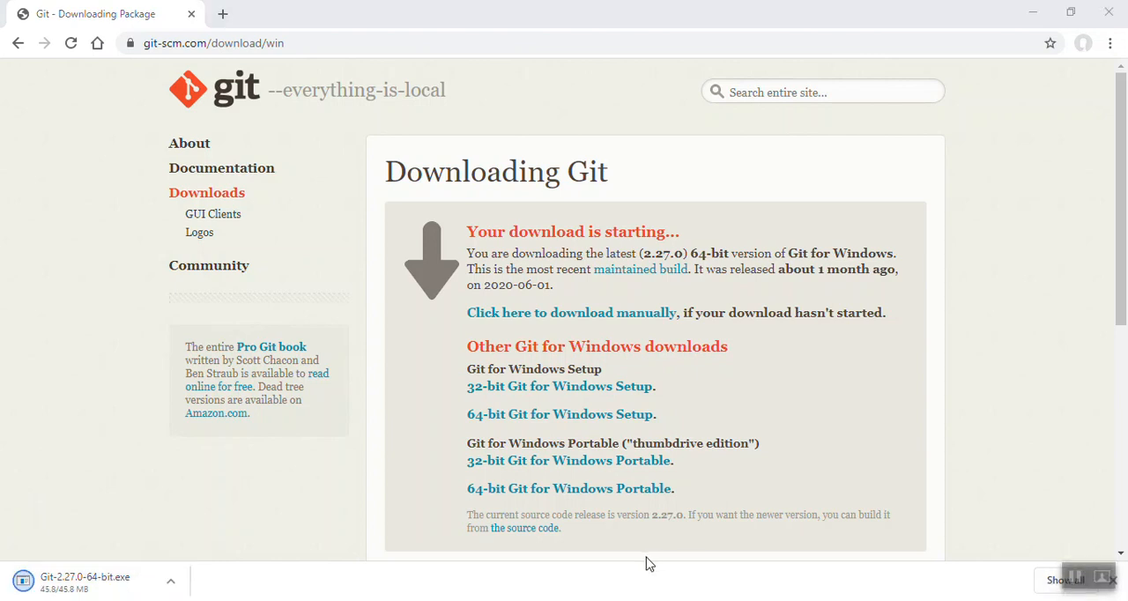
left_click(71, 584)
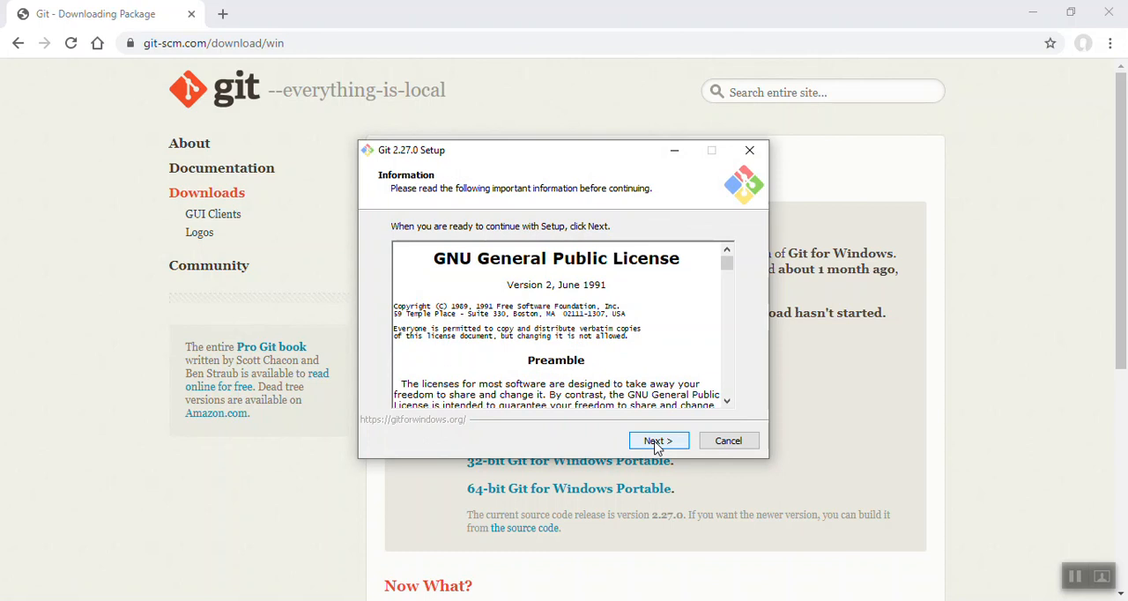
left_click(657, 441)
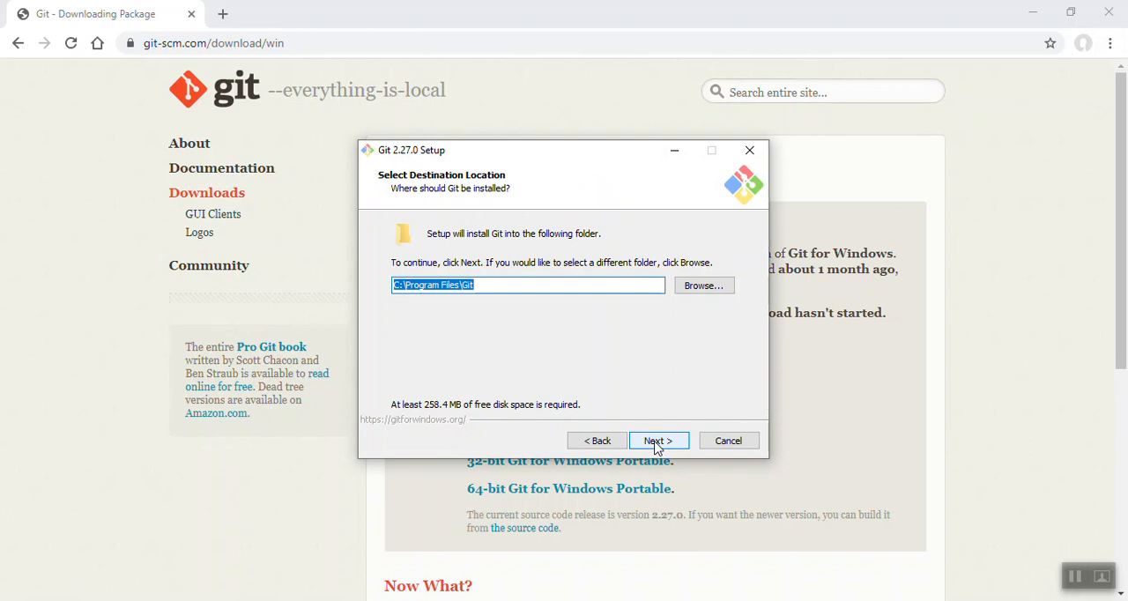
- Keep C:\Program Files\Git as the destination and add the Additional icons component, including On the Desktop
left_click(656, 441)
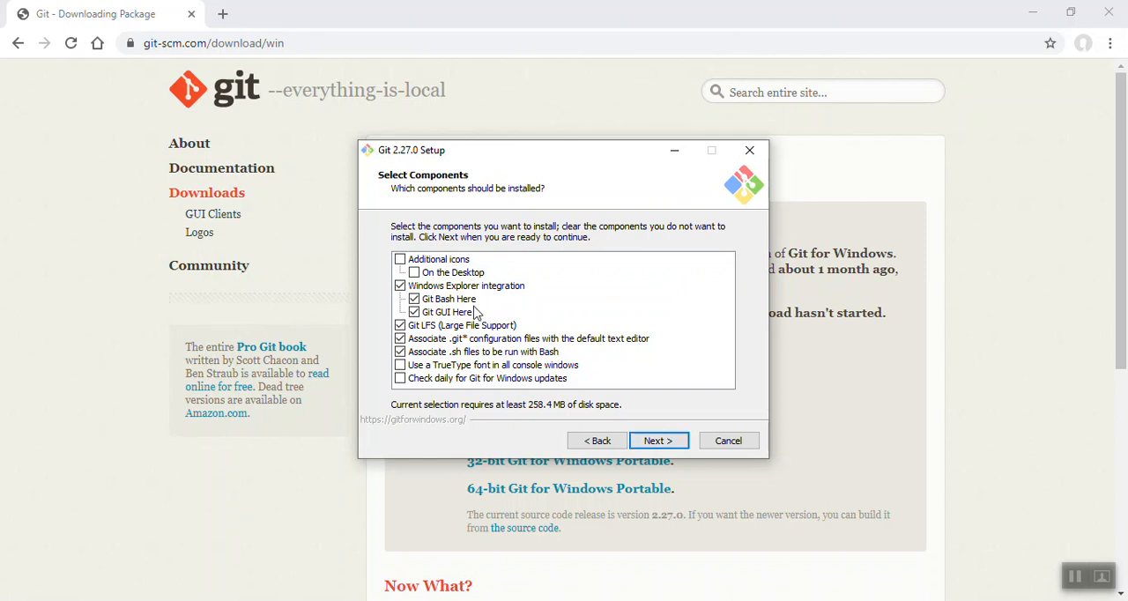
left_click(400, 260)
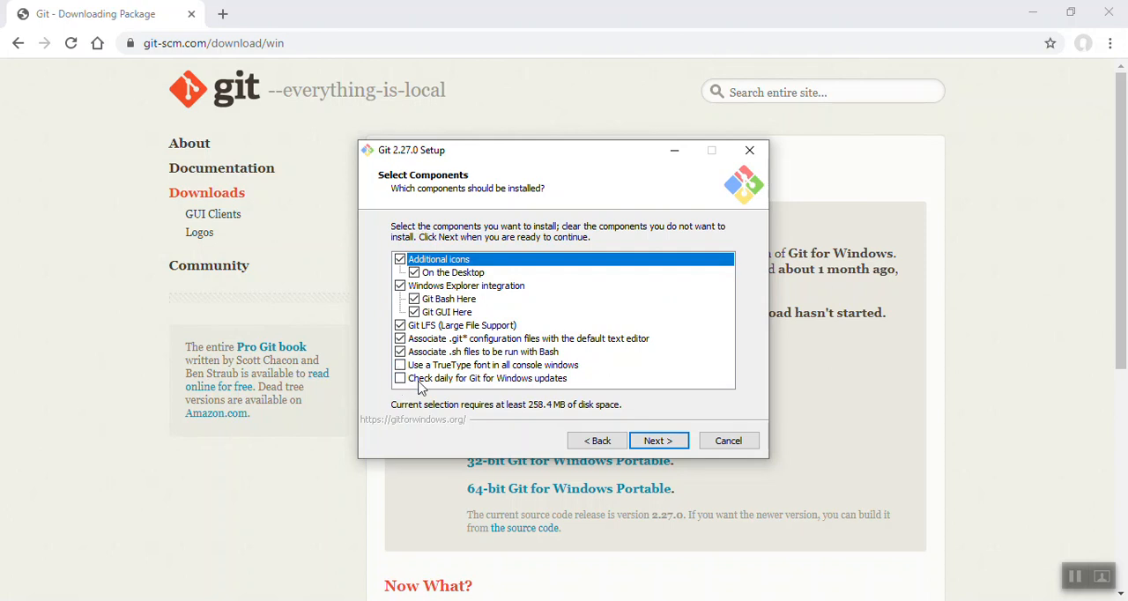
left_click(660, 439)
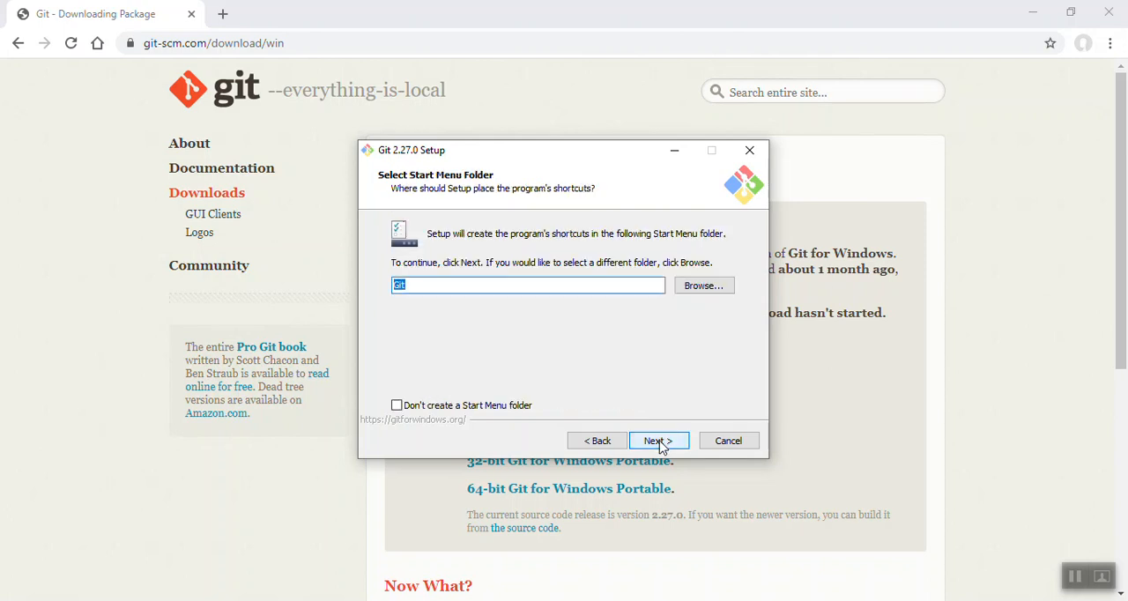
- Accept the setup defaults from the Git Start Menu folder and Vim editor through OpenSSL and Windows-style checkout line endings
left_click(661, 440)
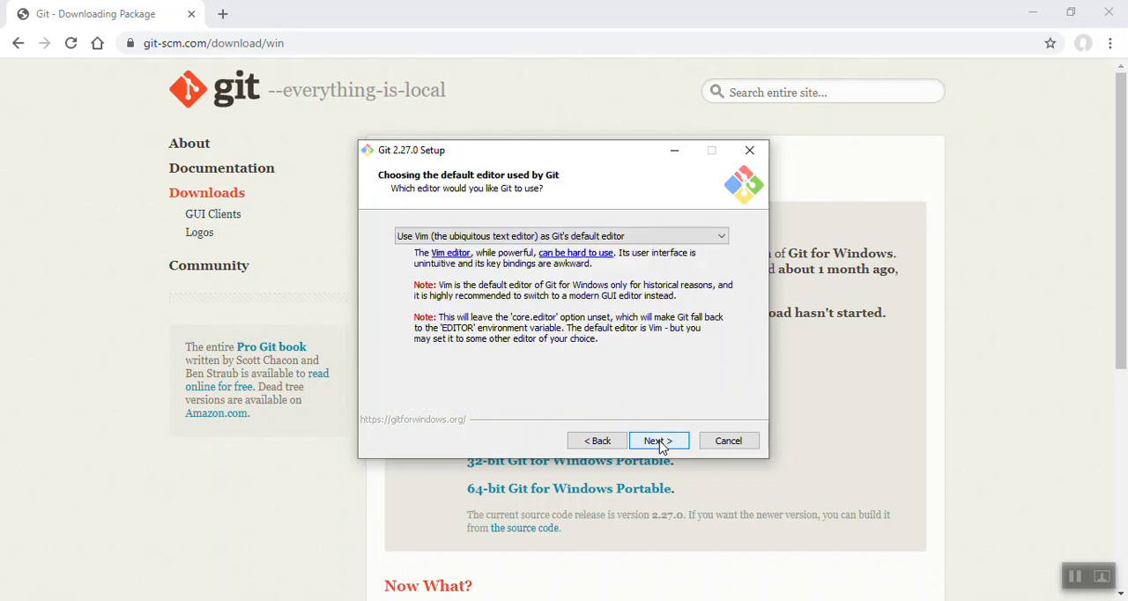
left_click(660, 441)
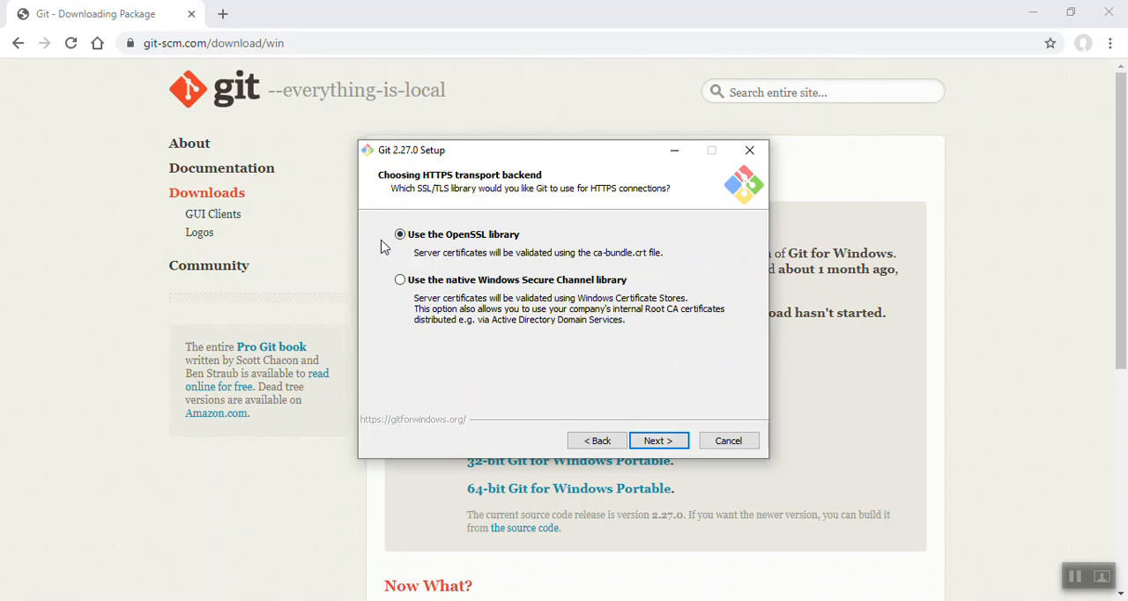
left_click(659, 441)
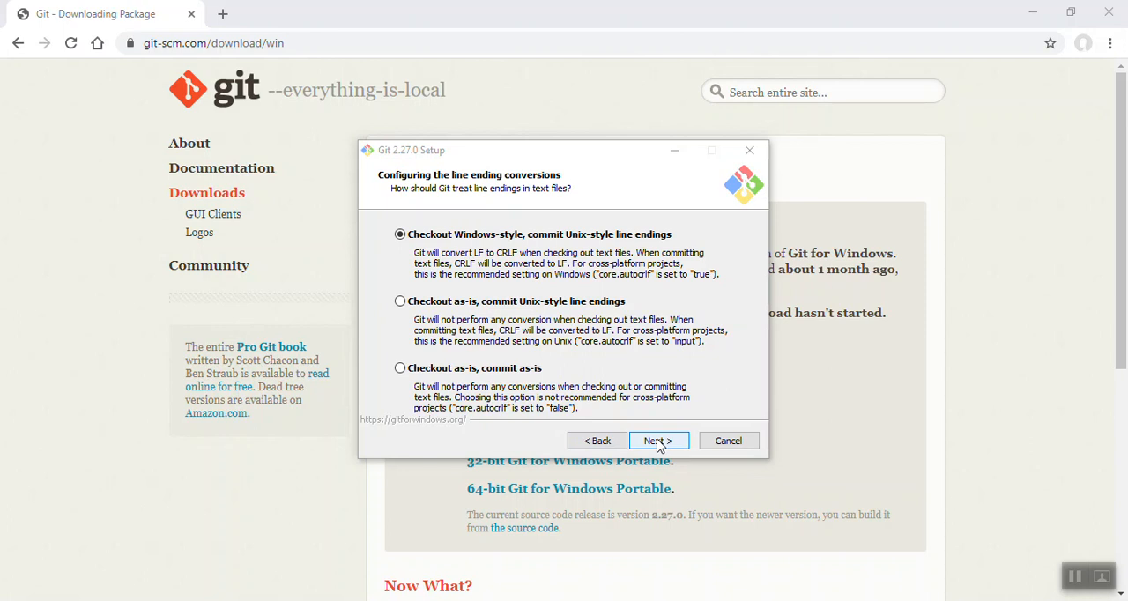
left_click(659, 440)
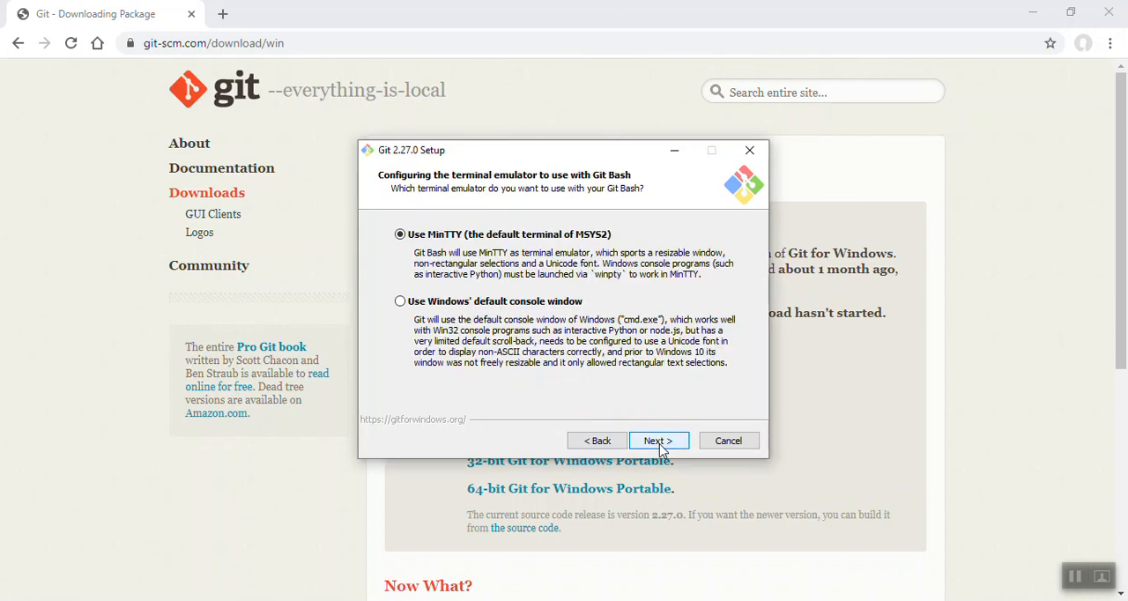
- Choose Windows' default console window as the terminal emulator for Git Bash
left_click(1076, 576)
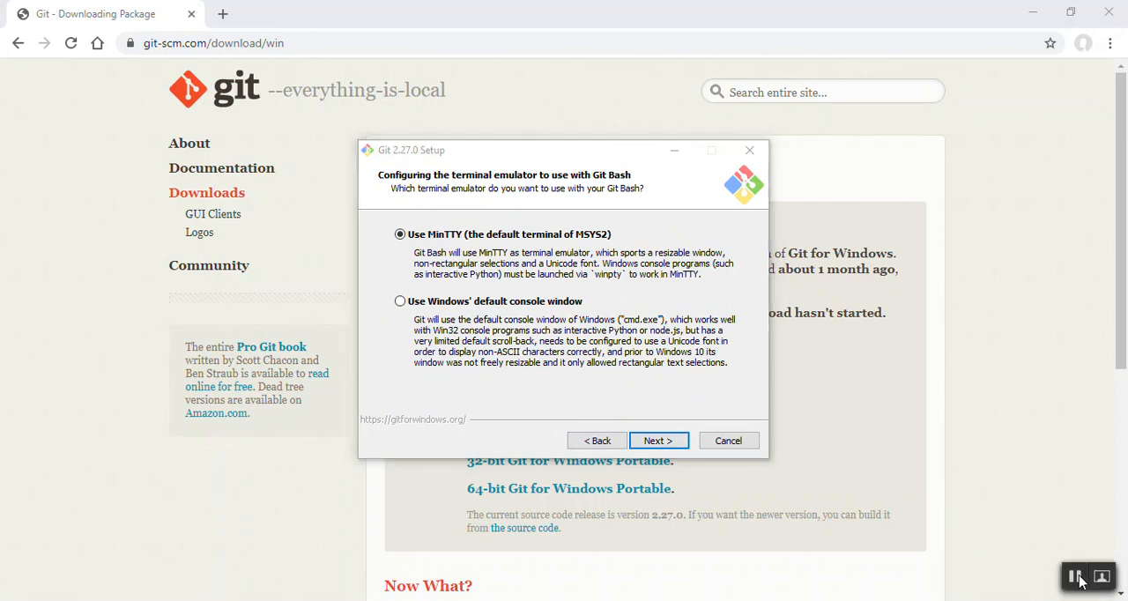
left_click(401, 301)
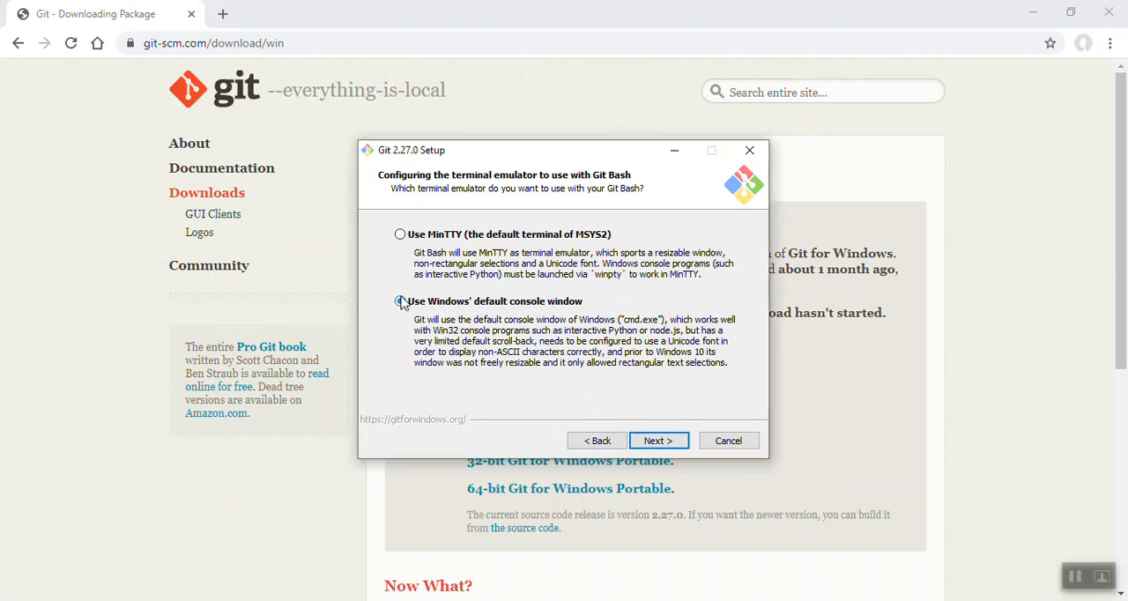
left_click(656, 444)
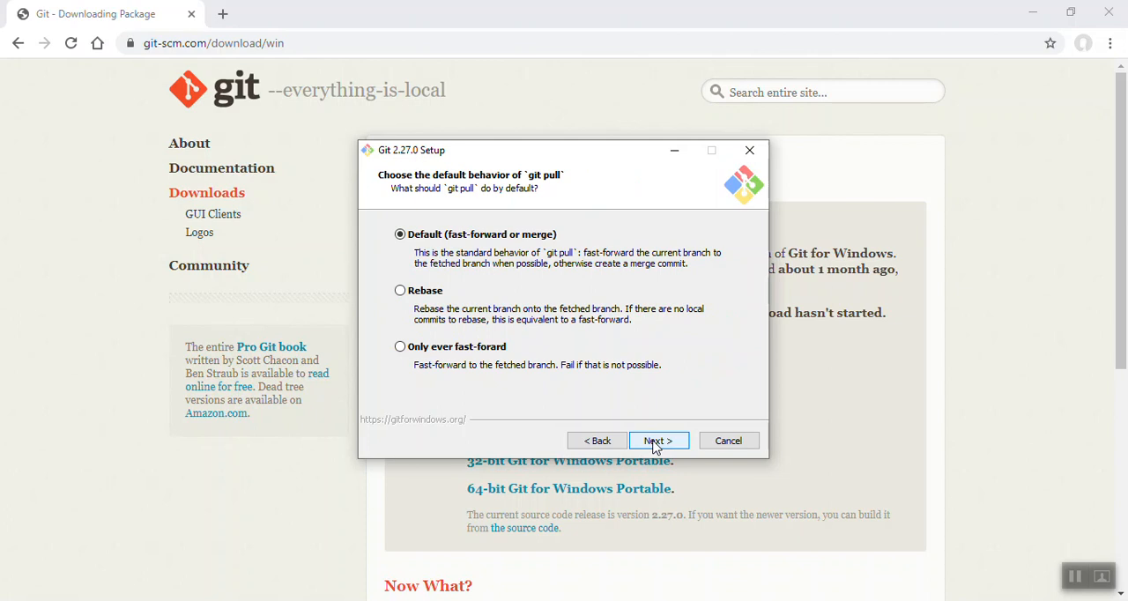
- Set the git pull behavior to Default (fast-forward or merge) and proceed to the experimental options
left_click(400, 293)
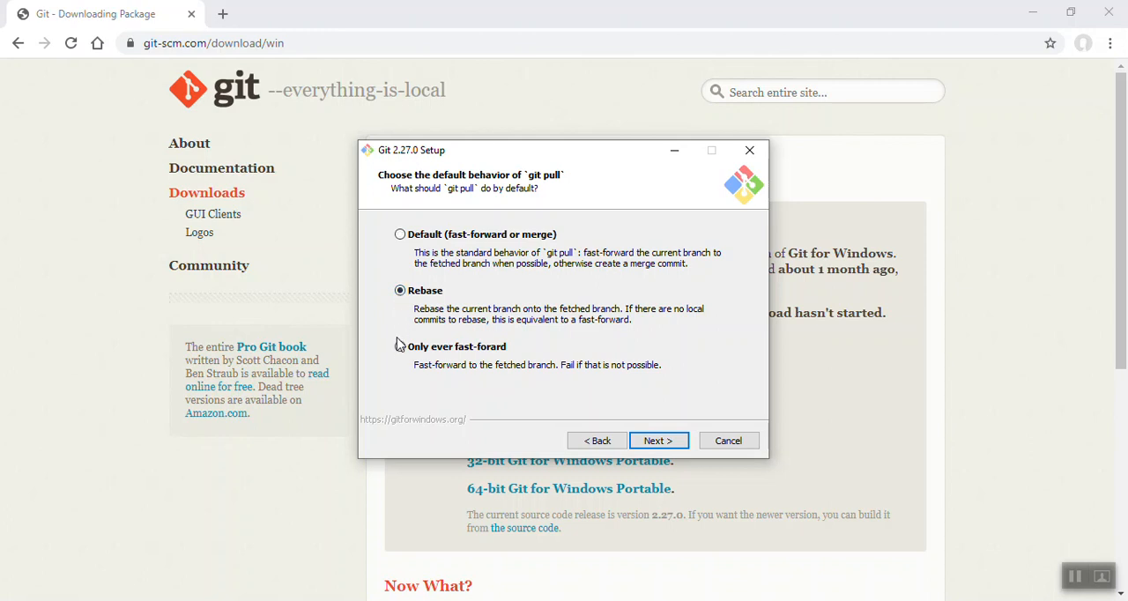
left_click(401, 236)
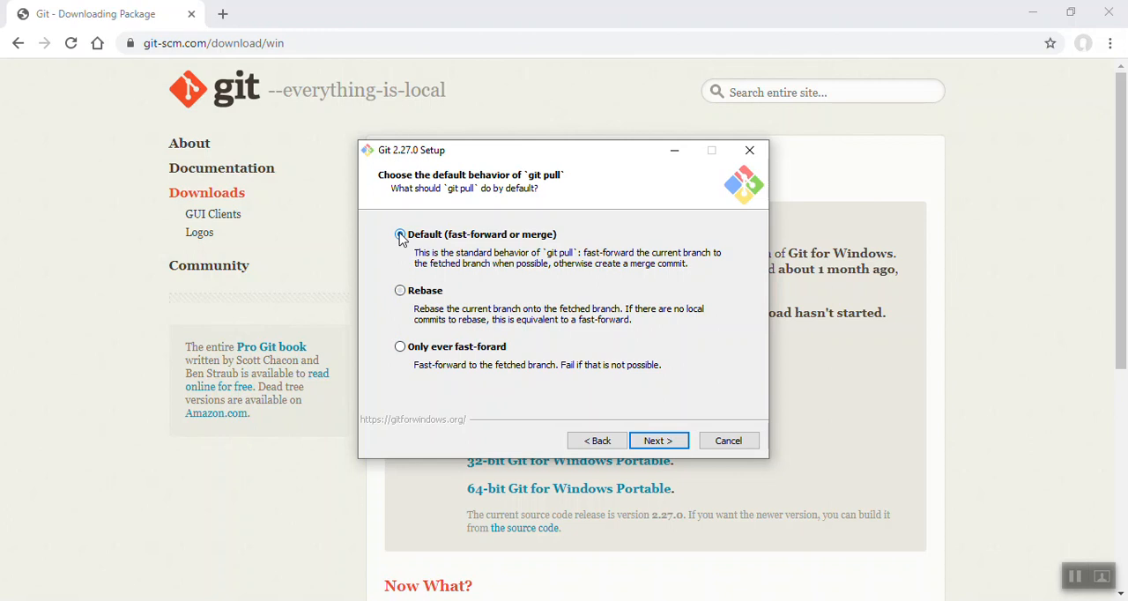
left_click(661, 449)
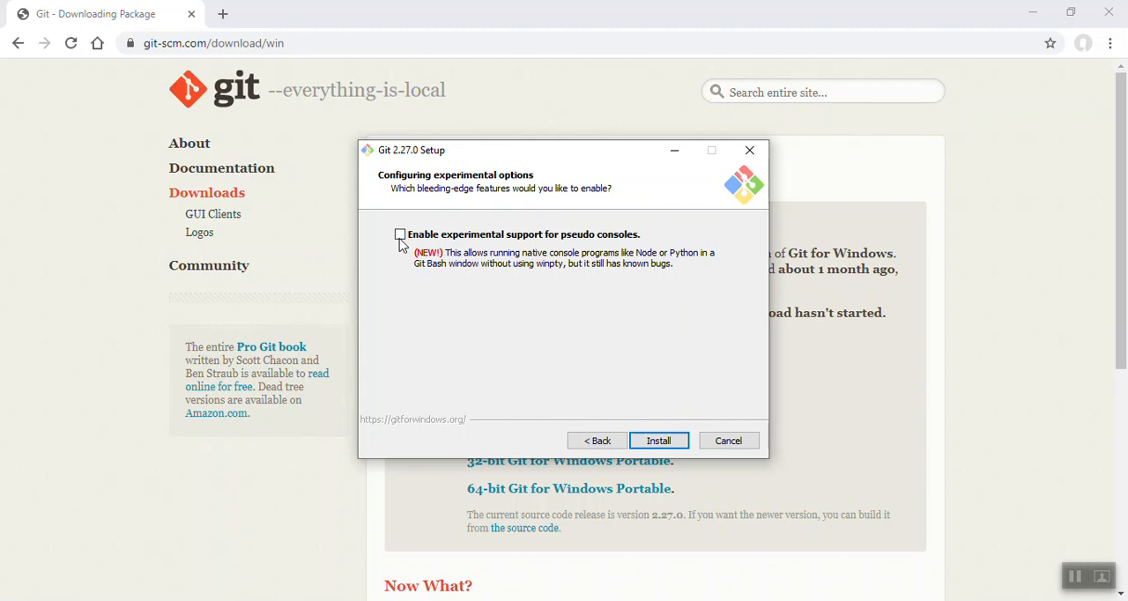
- Install Git without experimental pseudo console support and finish the setup with View Release Notes turned off
left_click(1076, 578)
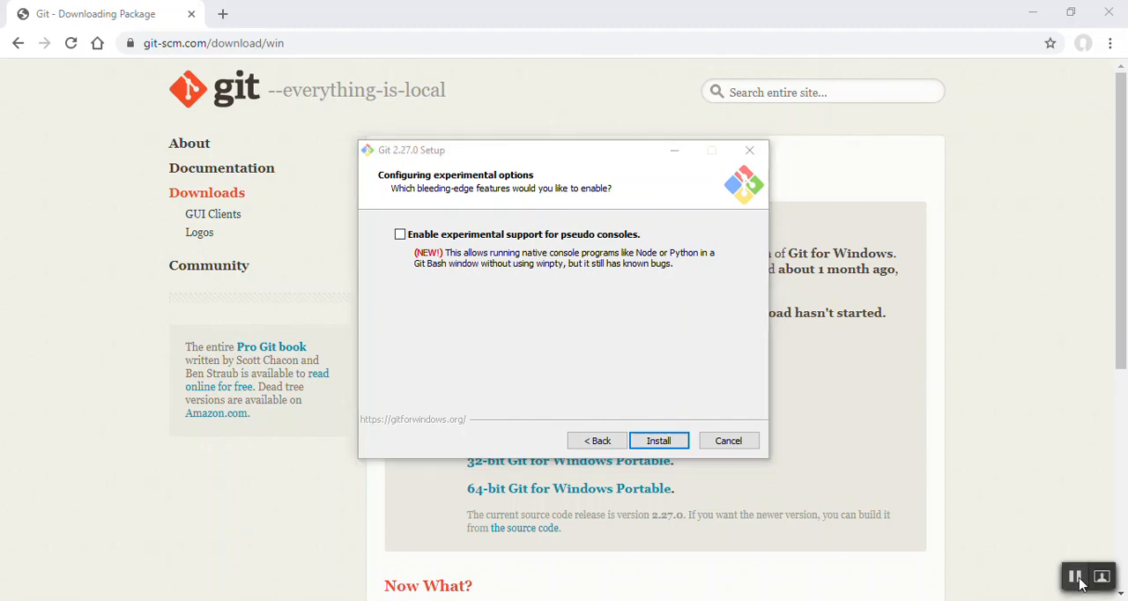
left_click(656, 442)
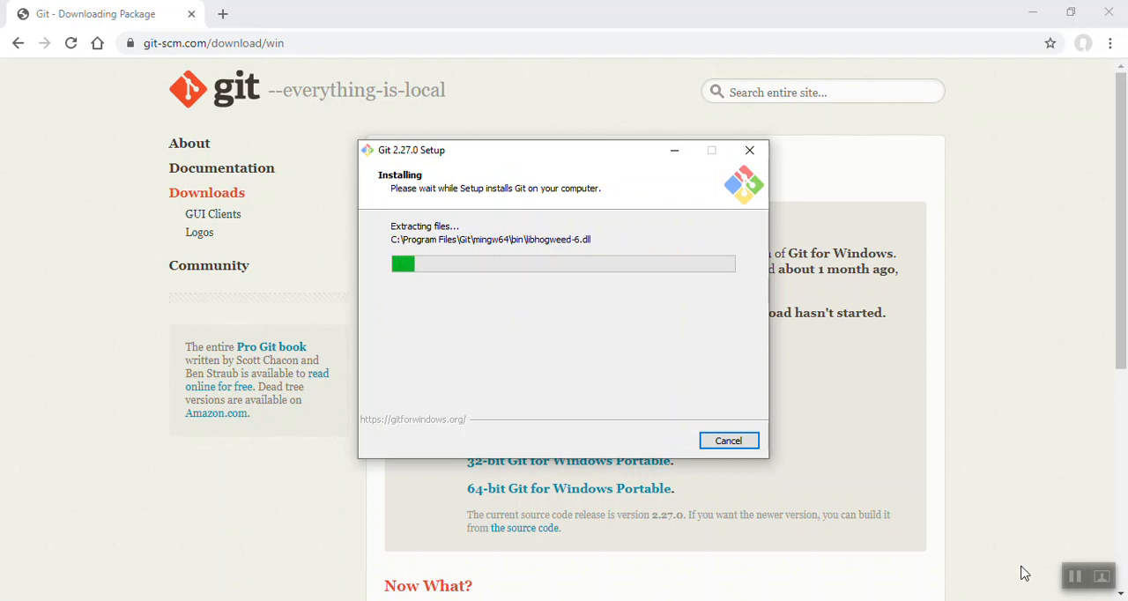
left_click(1074, 577)
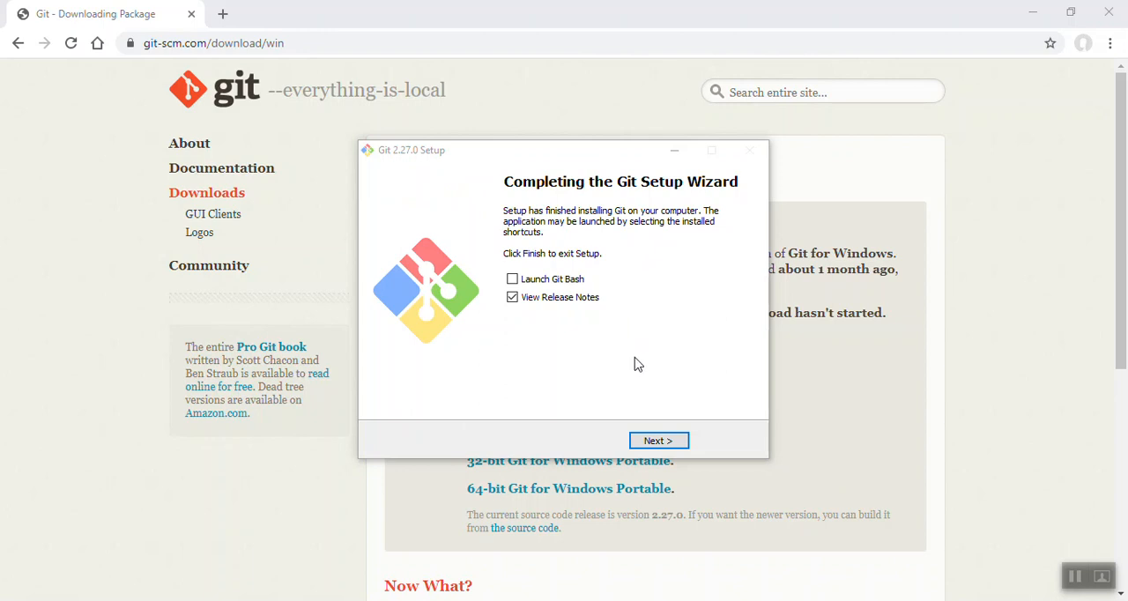
left_click(512, 302)
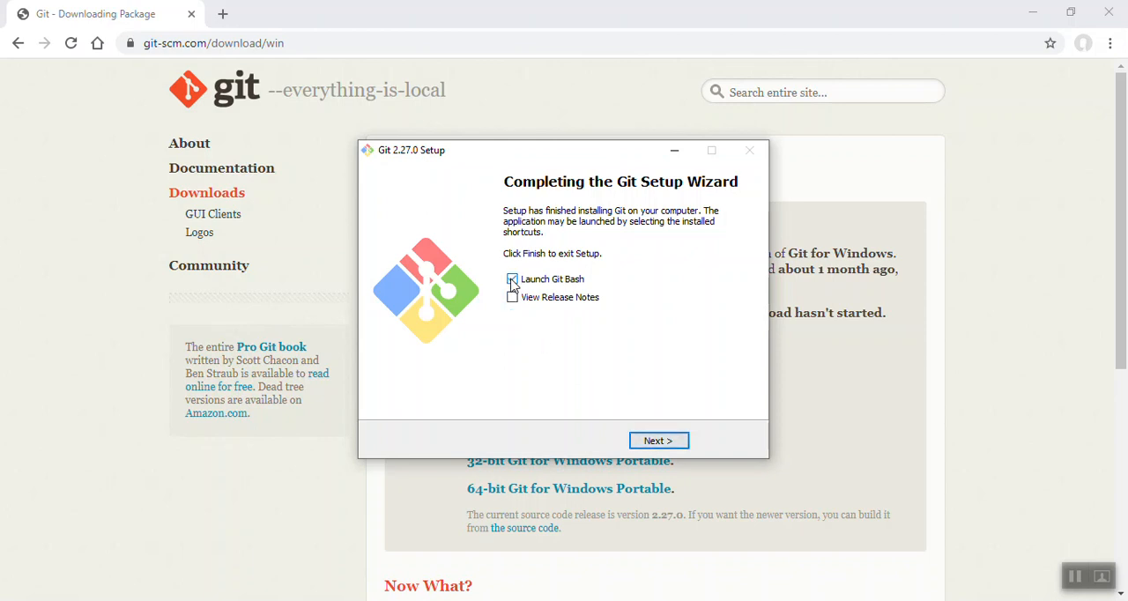
left_click(653, 442)
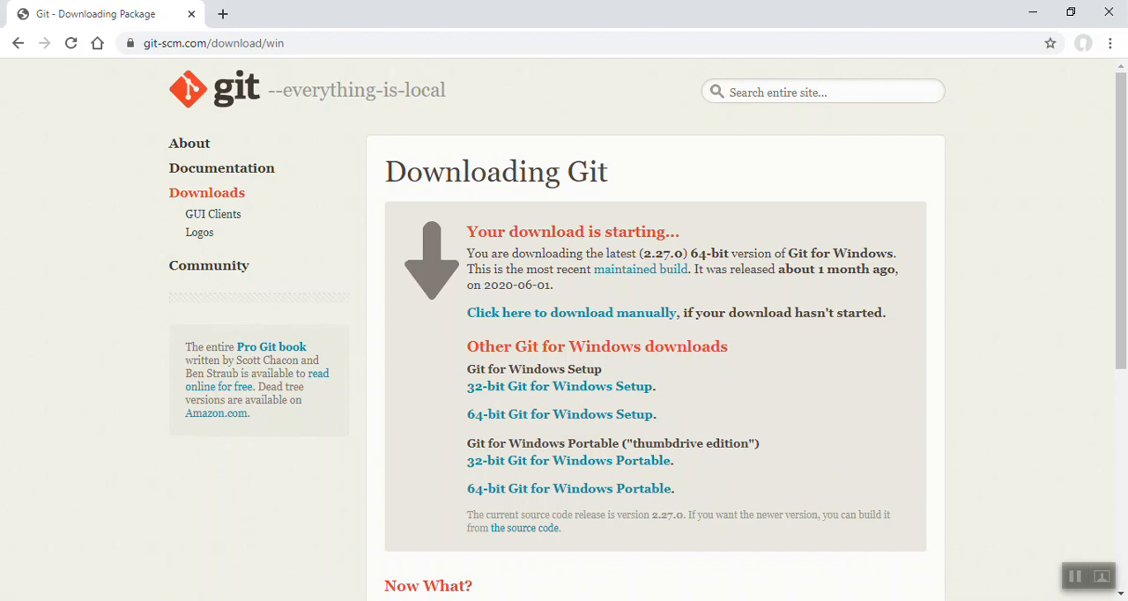
- Find and launch Git Bash from Windows, then maximize its window
left_click(19, 598)
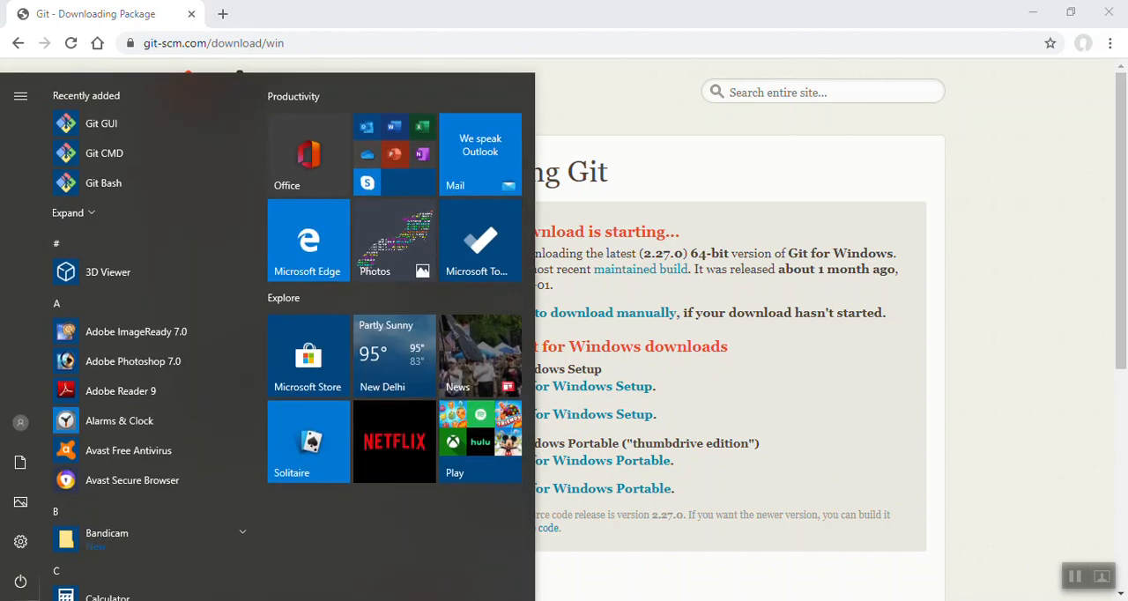
left_click(125, 189)
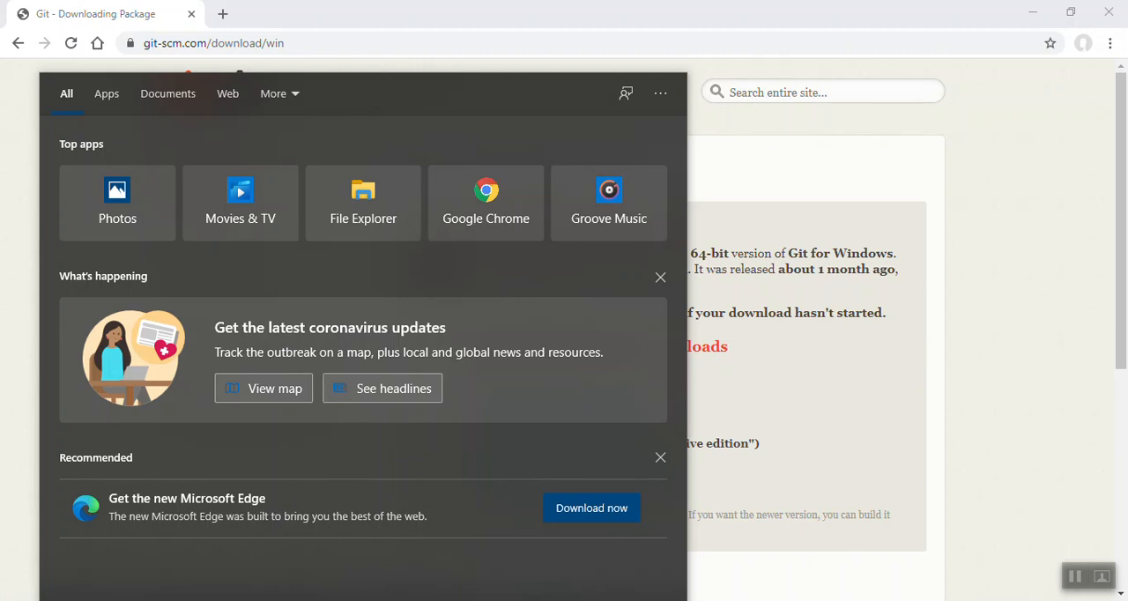
type("git bash")
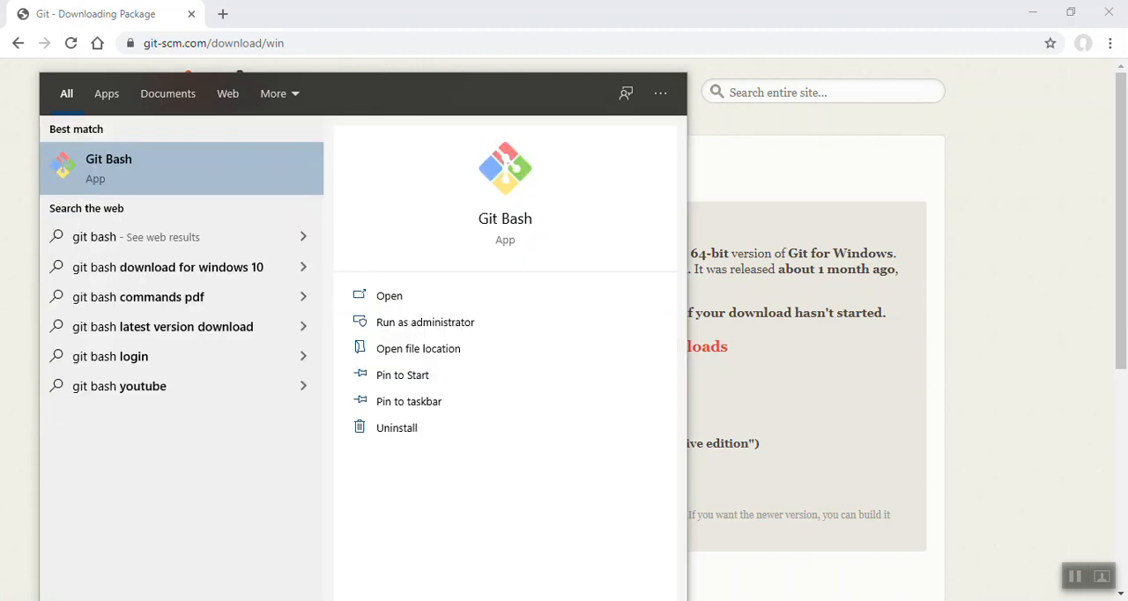
left_click(146, 164)
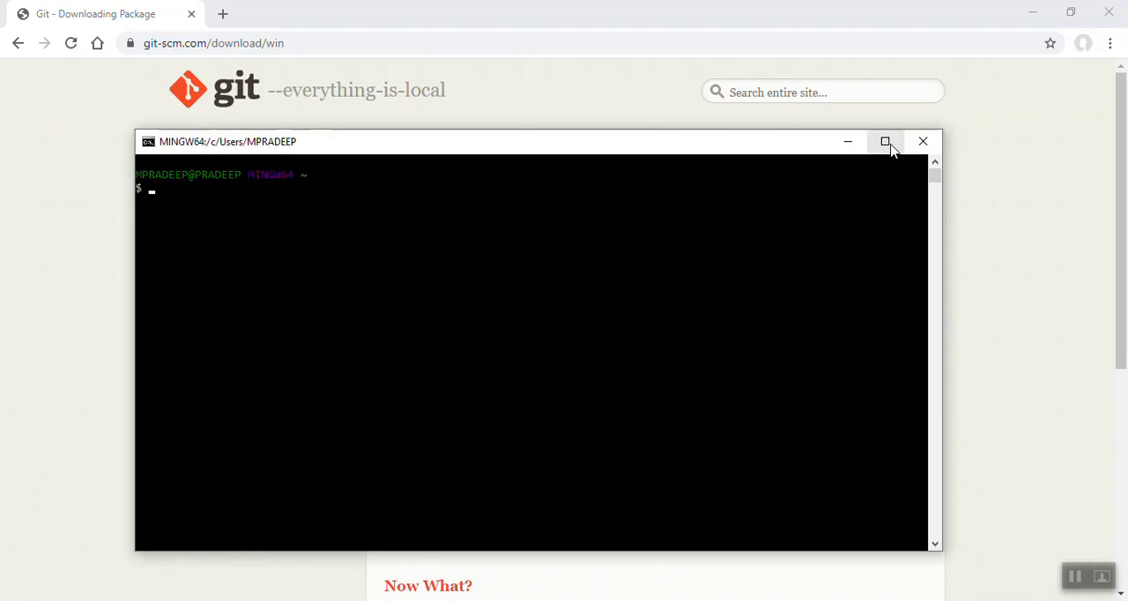
left_click(885, 142)
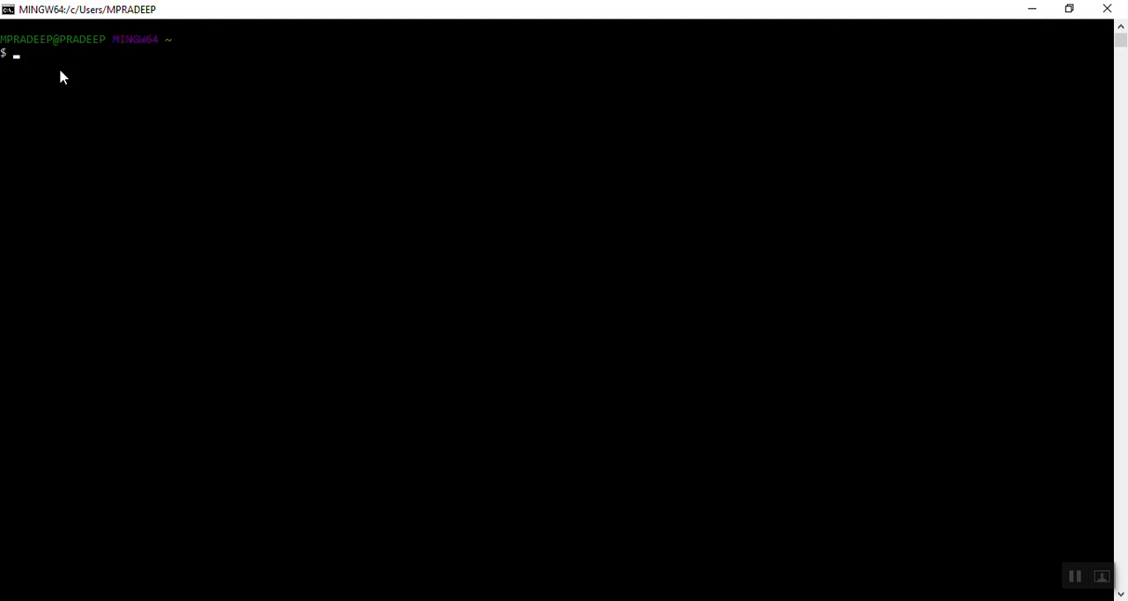
- Check the installed Git version by running git --version in Git Bash
type("git --version")
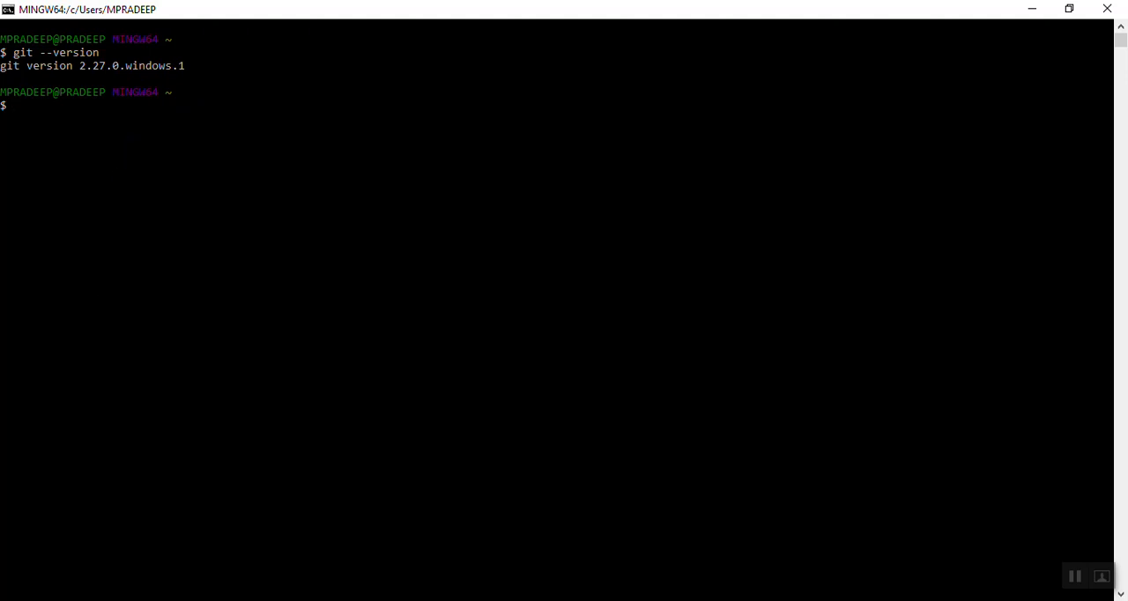
- Launch the Windows Command Prompt and maximize its window
key("super+s")
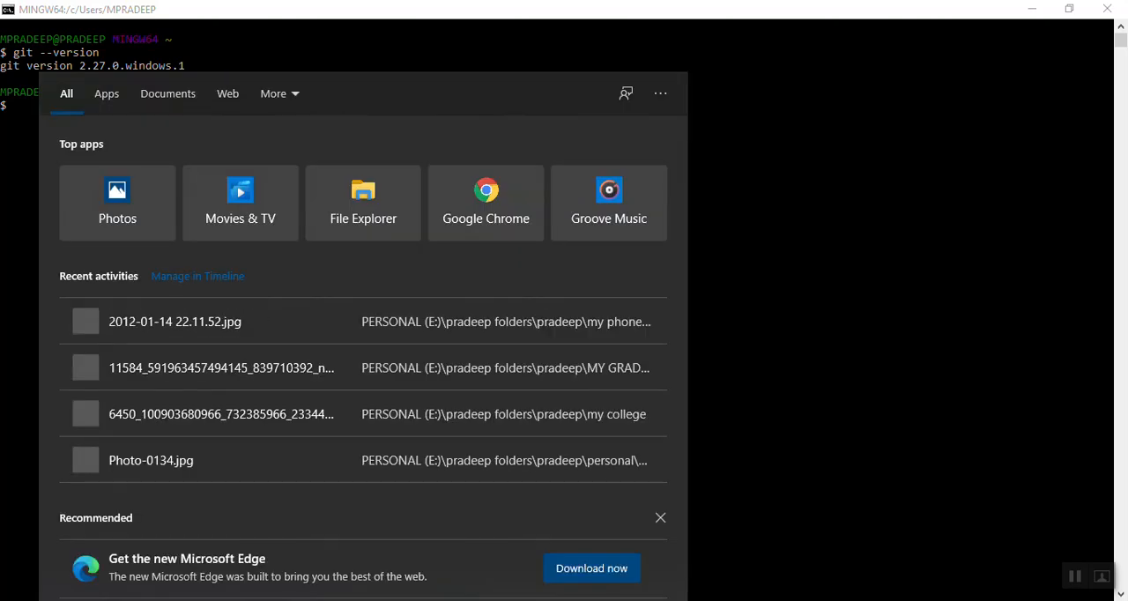
type("cmd")
key("Return")
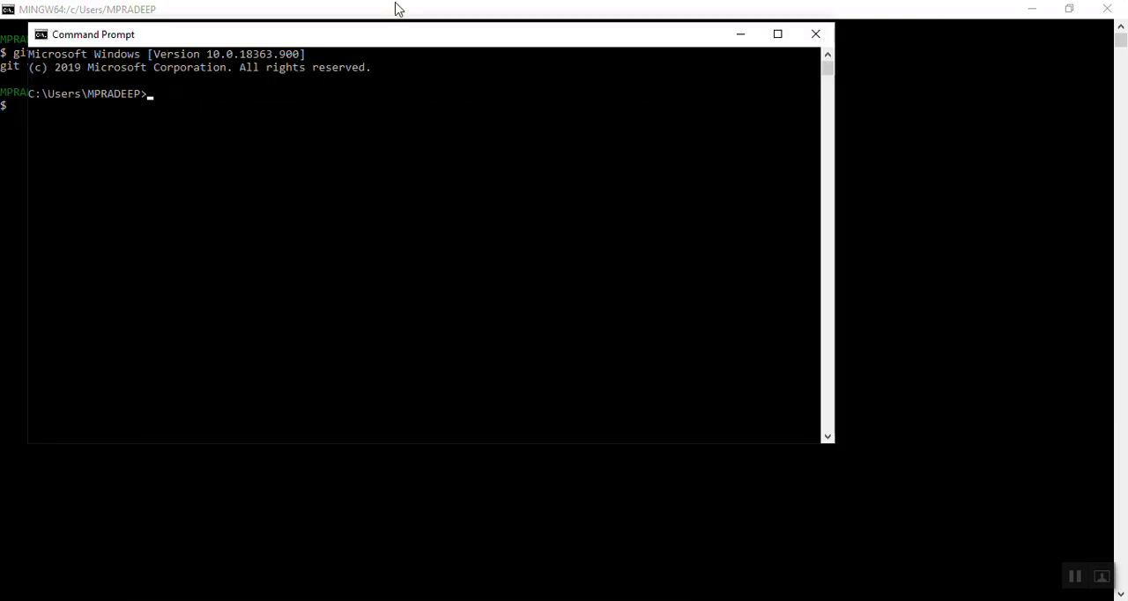
left_click(777, 34)
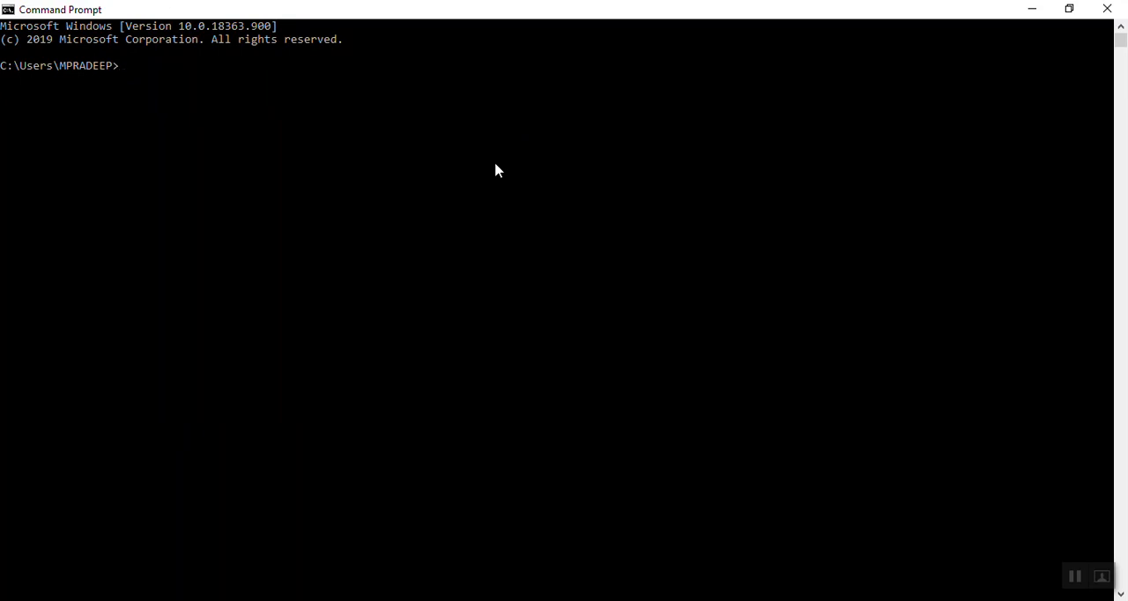
- Run git --version in Command Prompt to check the Git installation, then minimize the window
type("git --version")
key("Return")
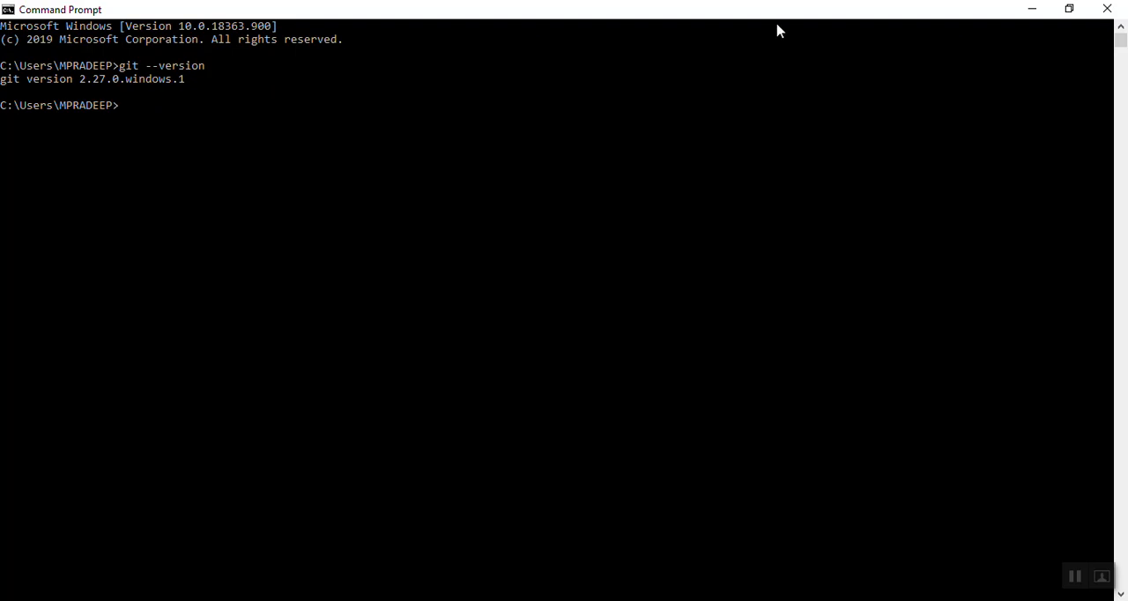
left_click(1035, 13)
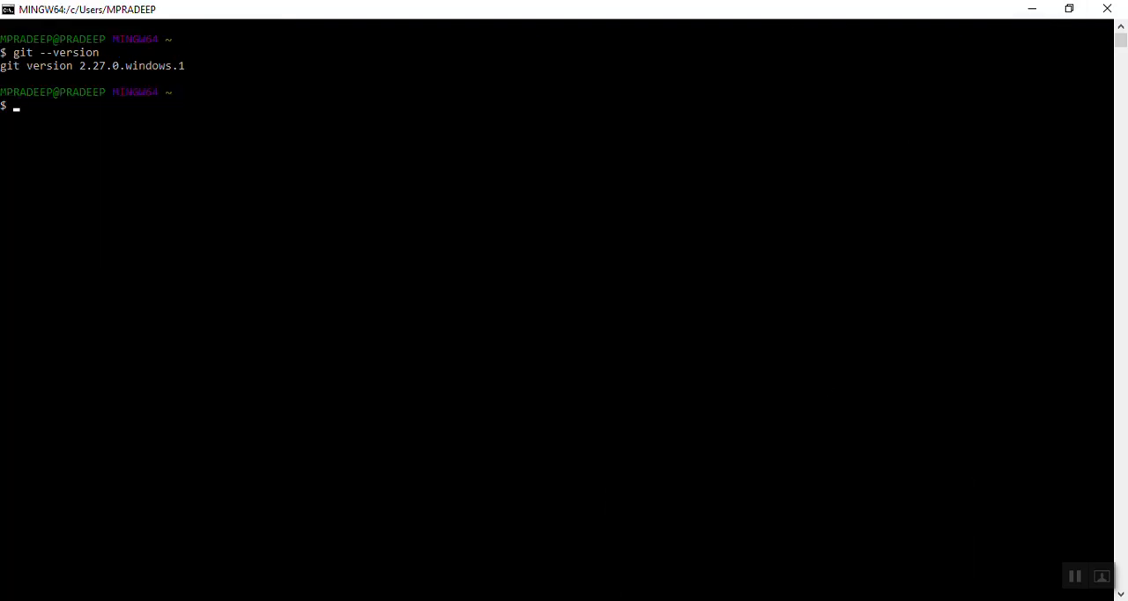
- Switch to File Explorer, open the Desktop folder and inspect the options offered for its empty area
left_click(472, 585)
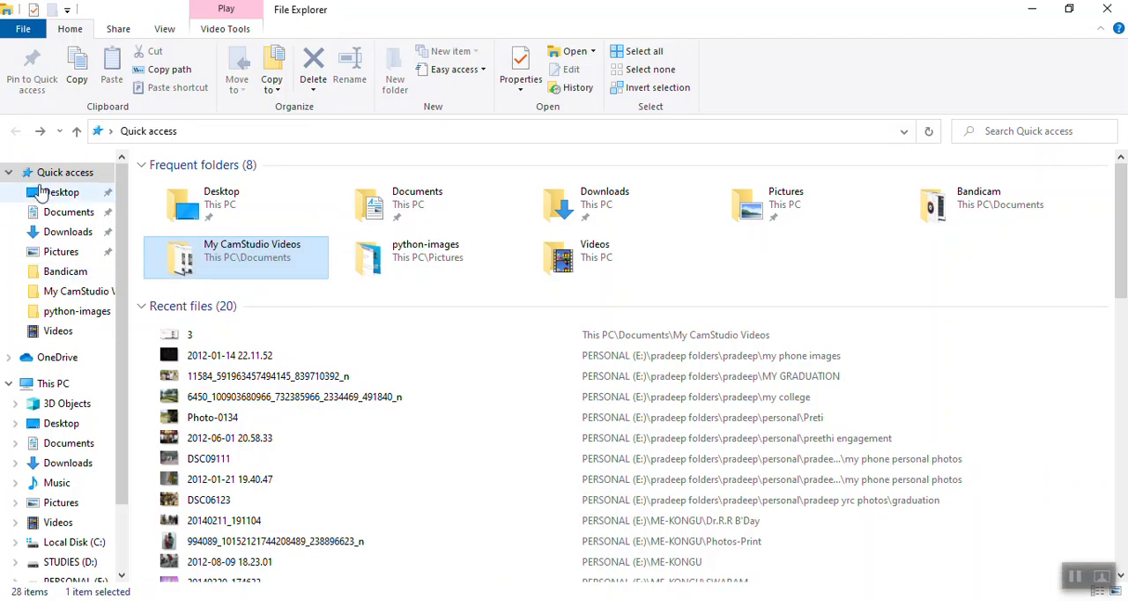
left_click(57, 196)
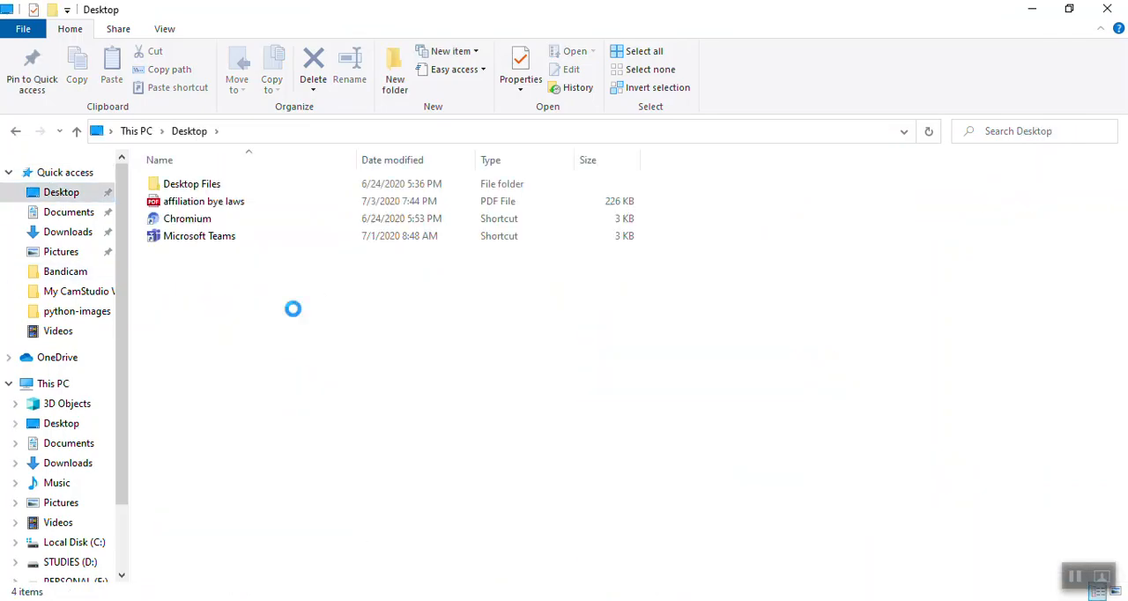
right_click(295, 312)
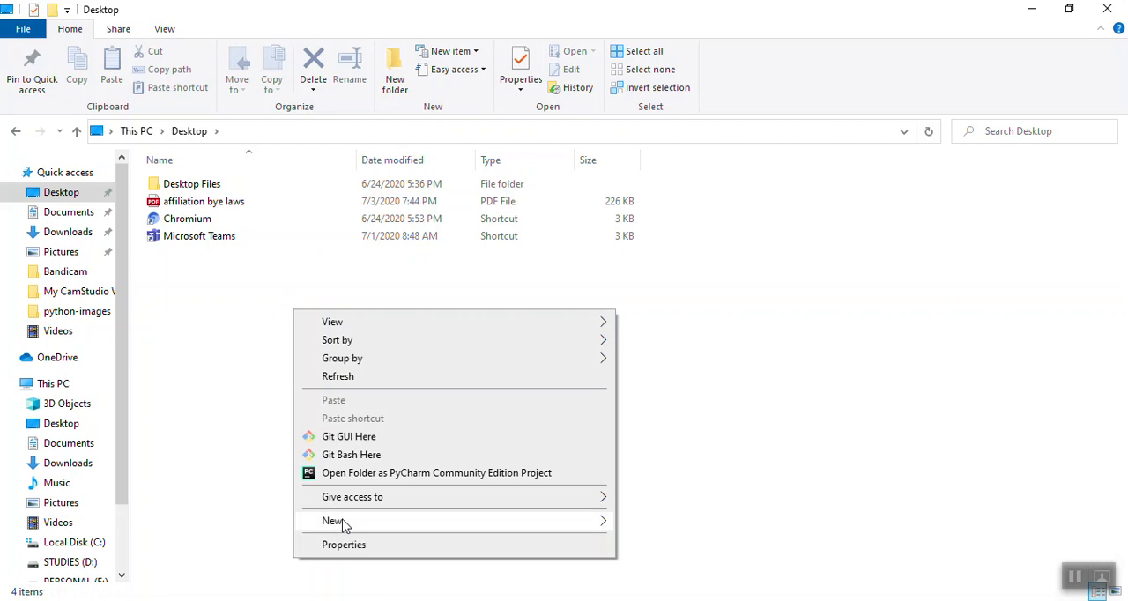
mouse_move(345, 520)
left_click(659, 335)
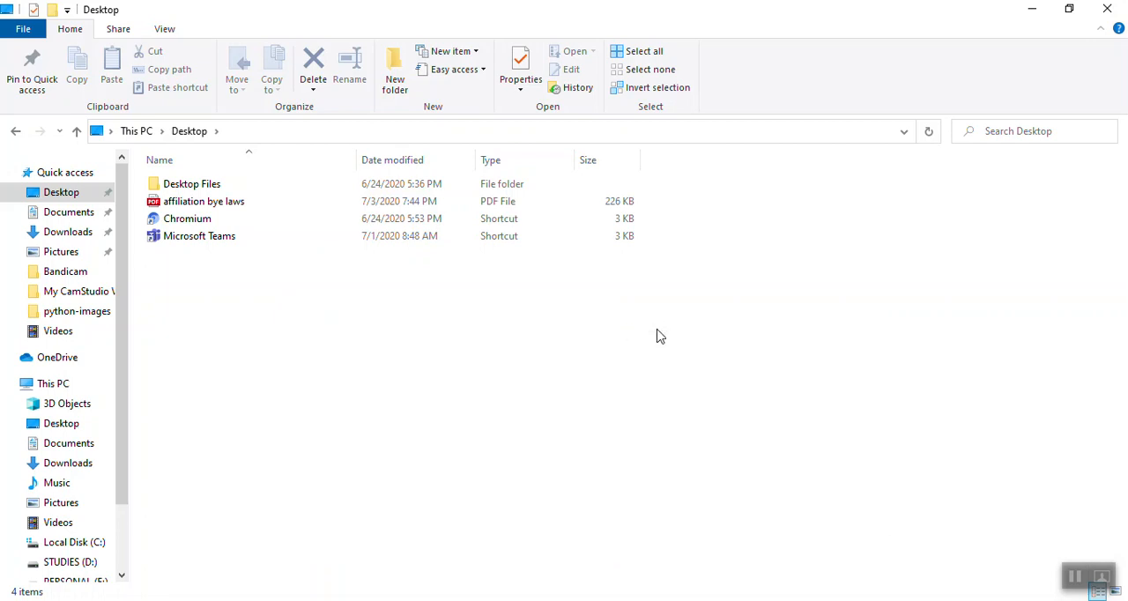
- Create a new folder named gitfolder on the Desktop and open it
type("g")
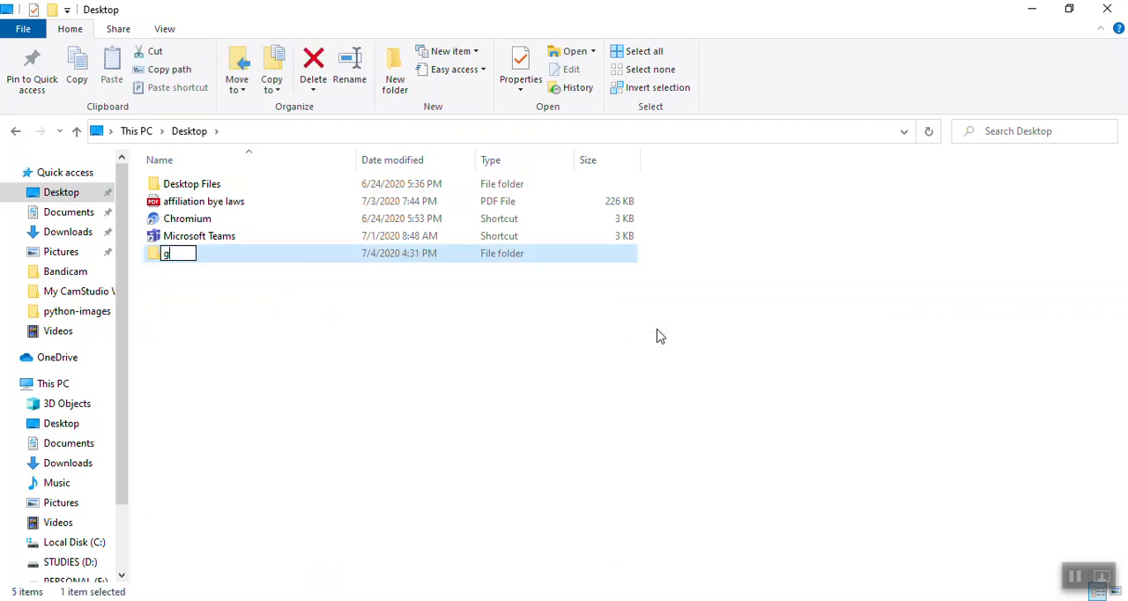
type("itfolder")
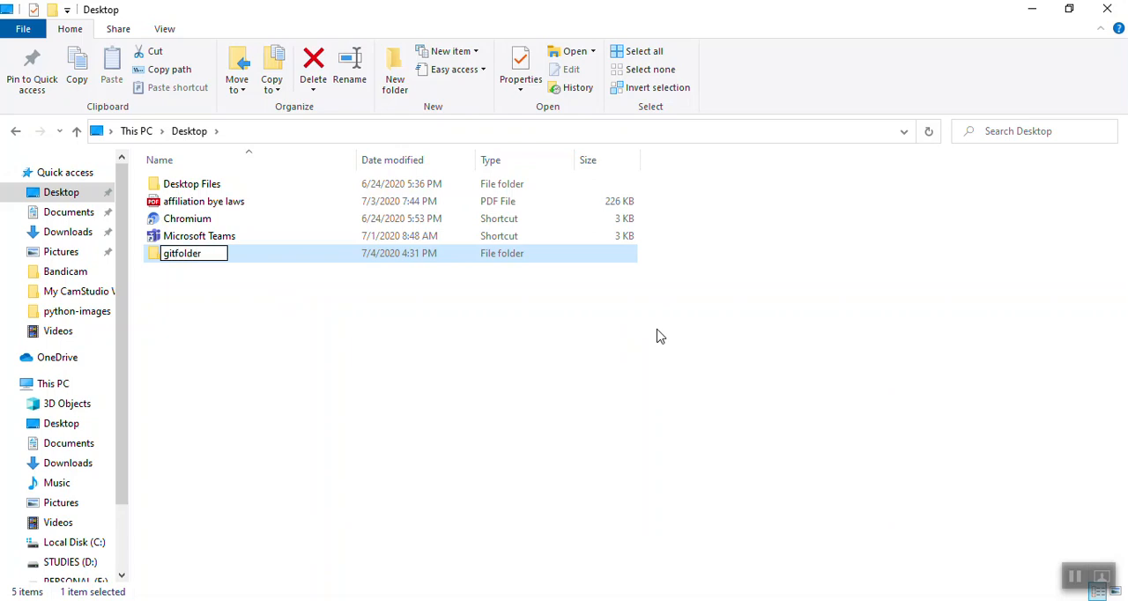
key("Return")
double_click(319, 259)
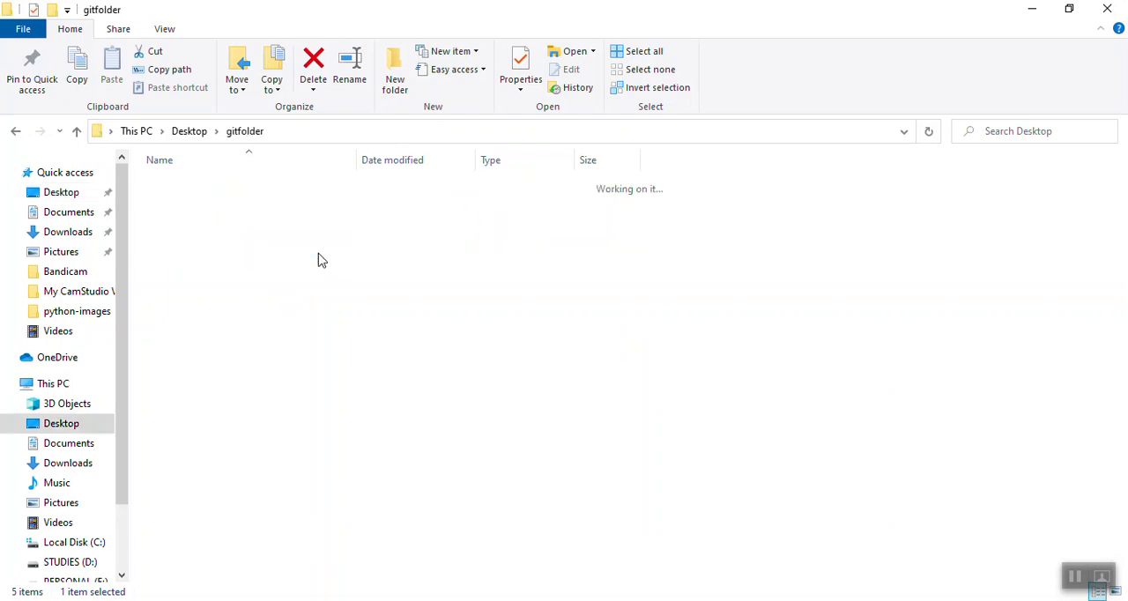
- Launch Git Bash from inside gitfolder and maximize its window
right_click(253, 272)
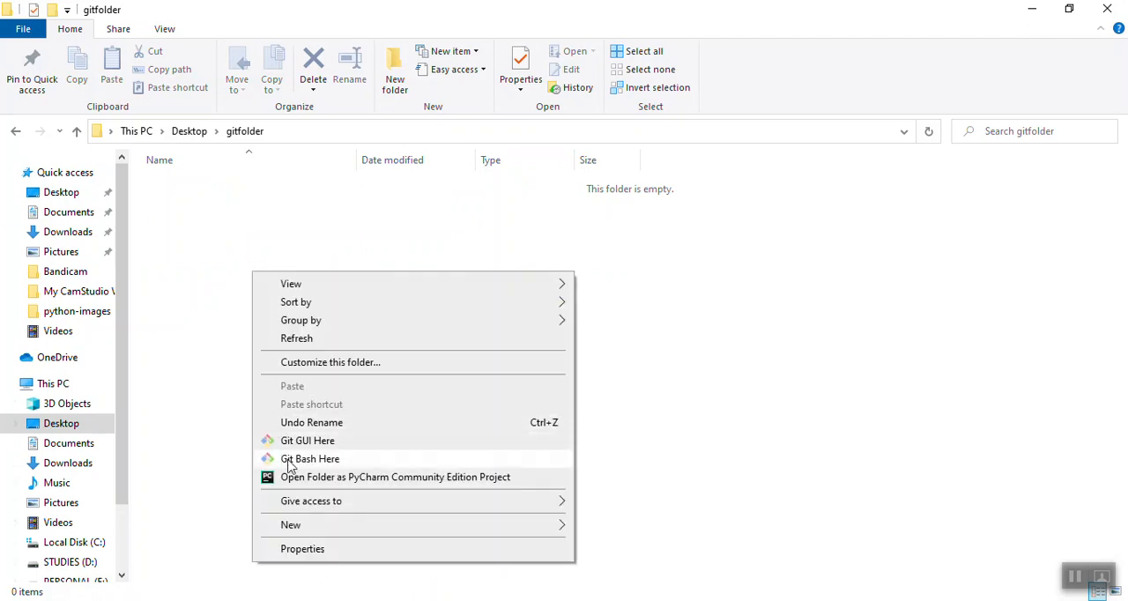
left_click(323, 467)
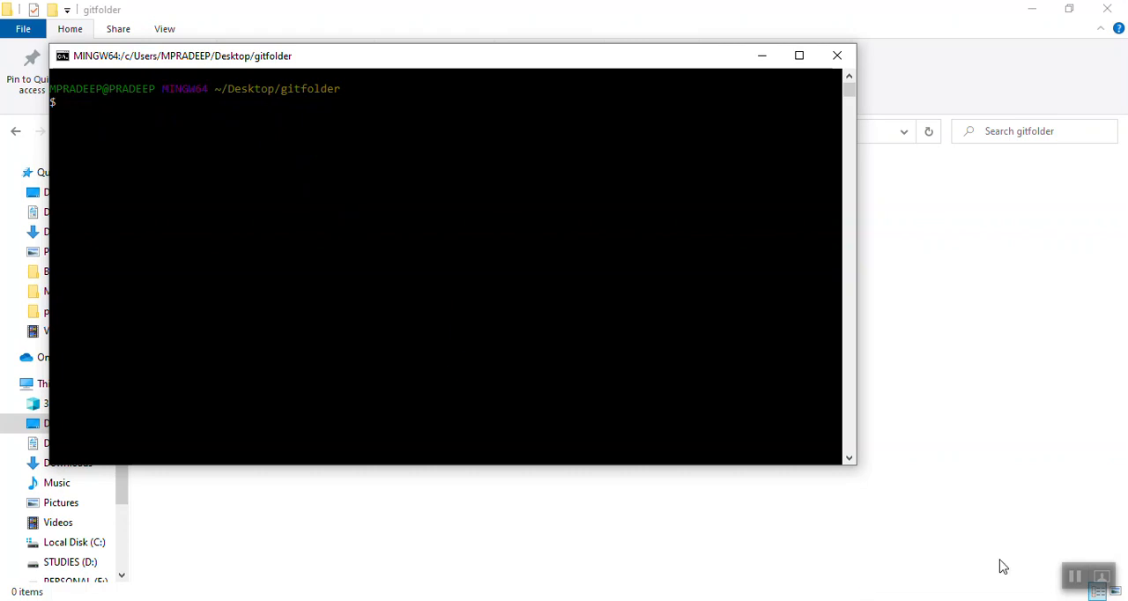
left_click(1074, 576)
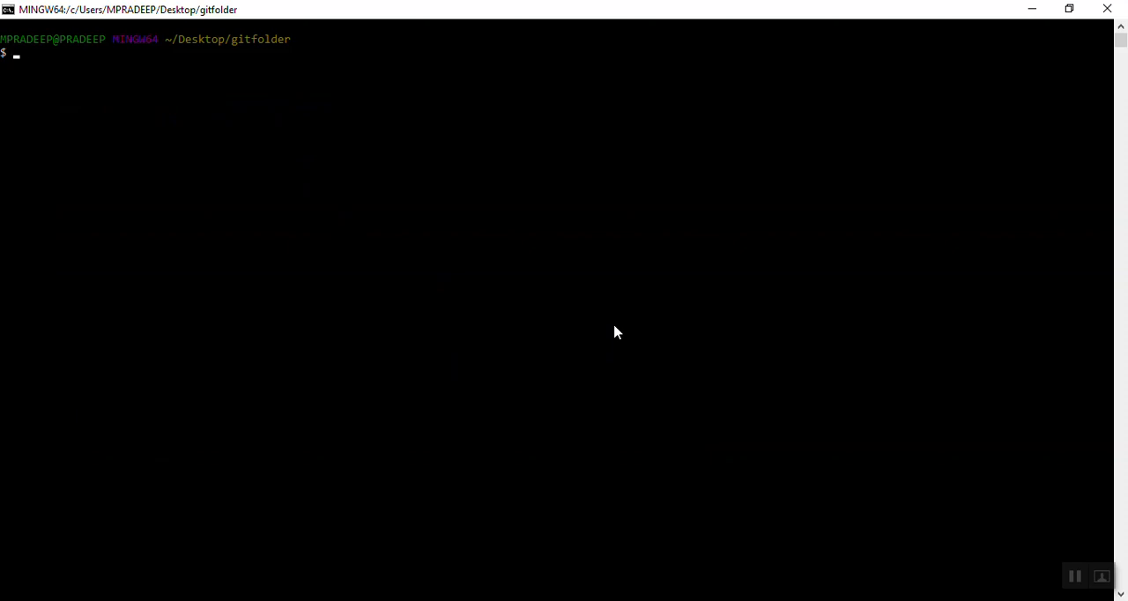
- Create an empty index.html file in gitfolder with touch and list the folder's contents with ls
type("touch index.html")
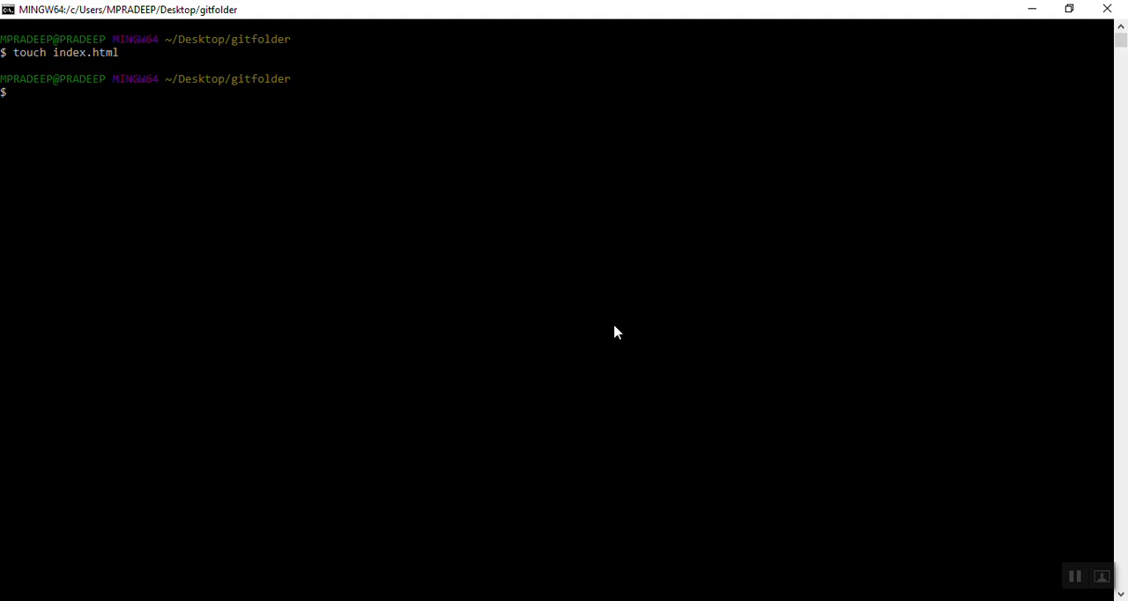
type("ls")
key("Return")
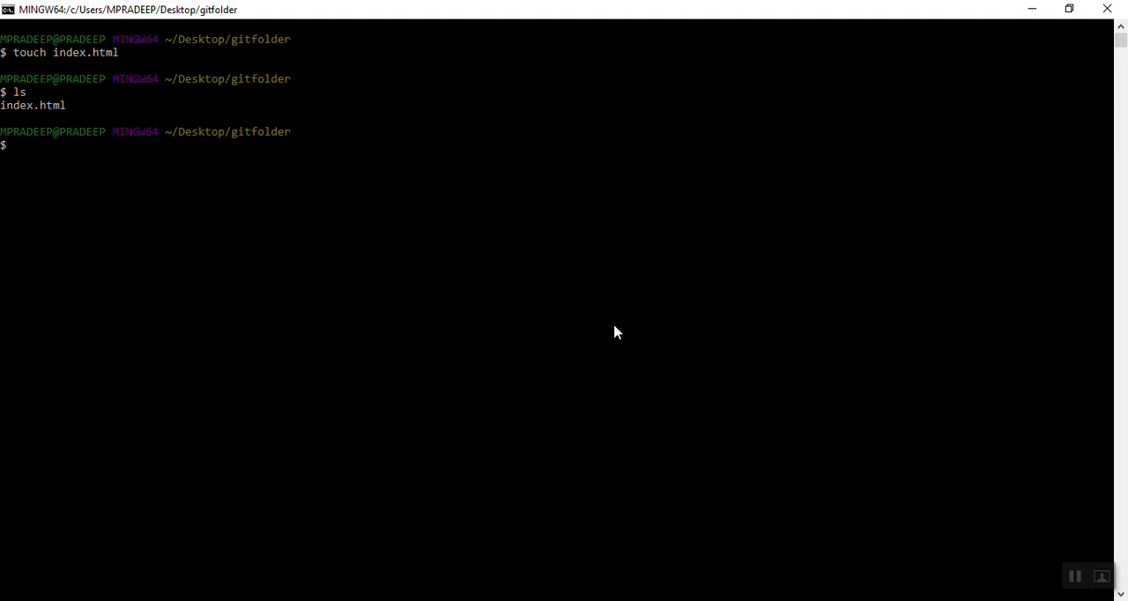
- Create index1.html and index2.html with a single touch command and list the folder's contents with ls
type("touch index1.html ")
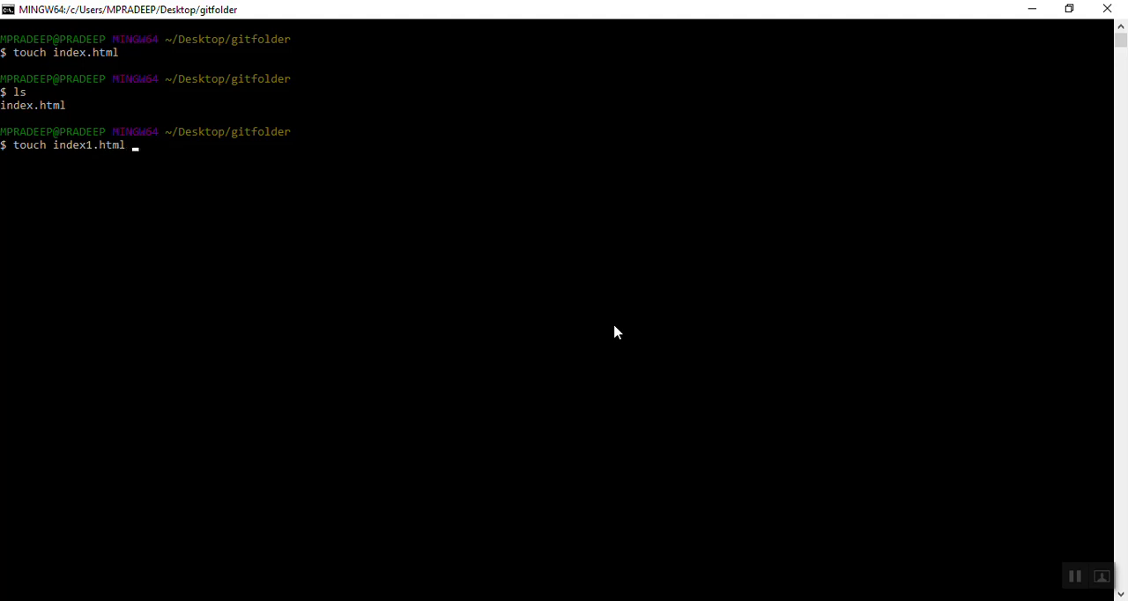
type("index2.html")
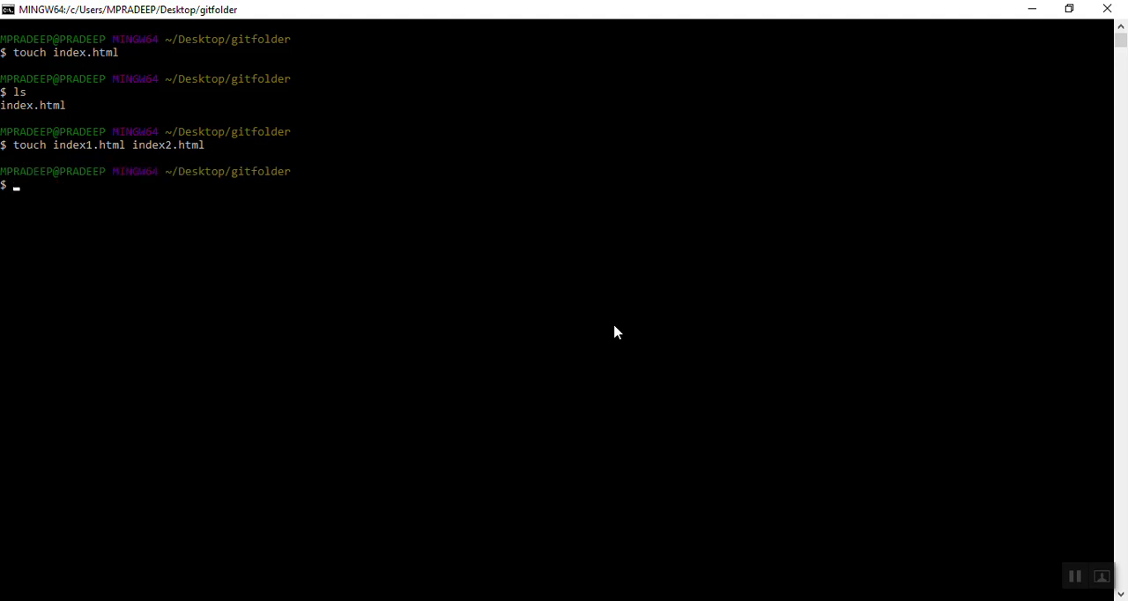
type("ls")
key("Return")
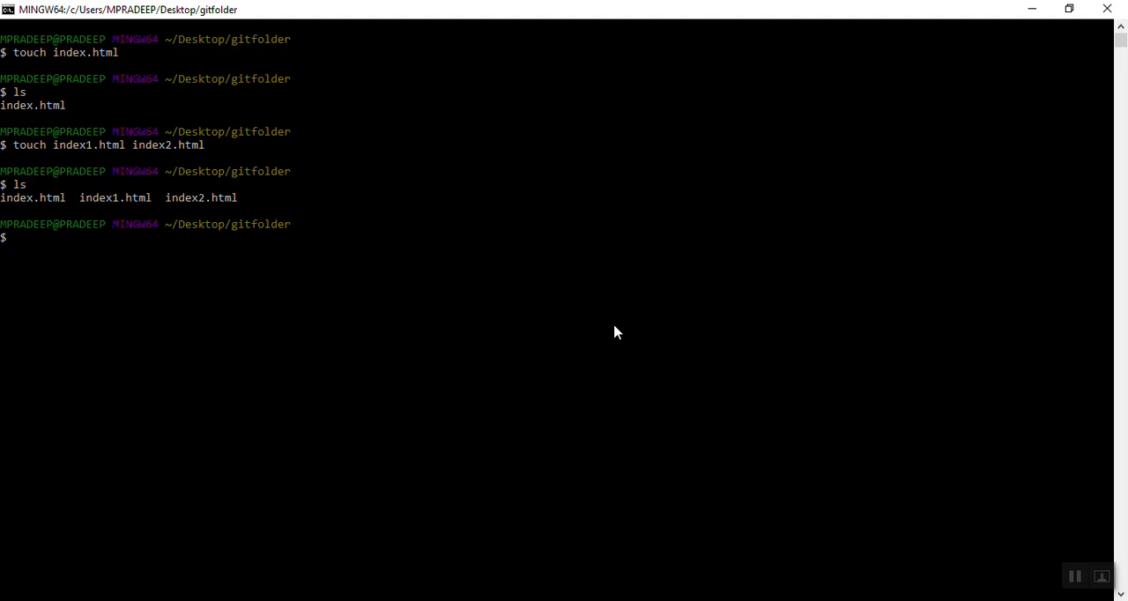
- Create a subdirectory named gitsubfolder inside gitfolder with mkdir and list the folder's contents with ls
type("mkdir gitsubfolder")
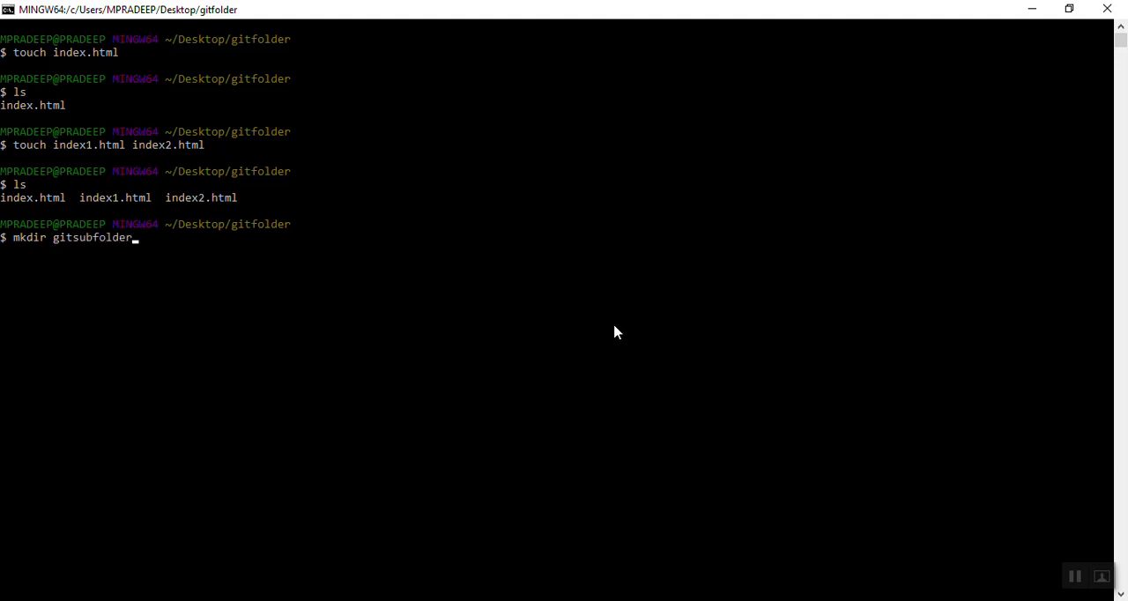
key("Return")
type("ls")
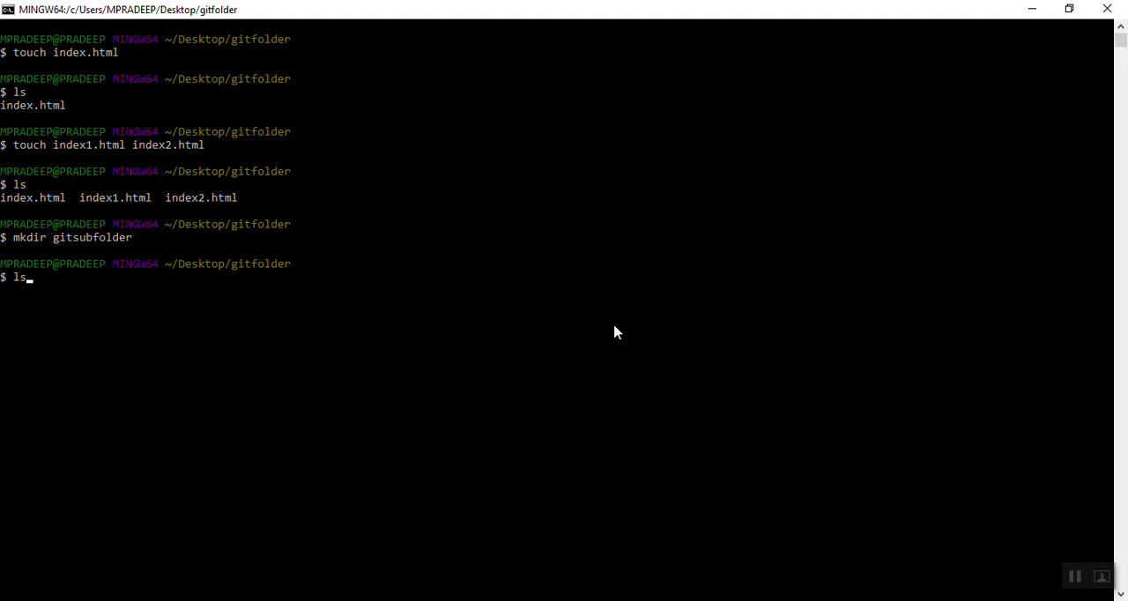
key("Return")
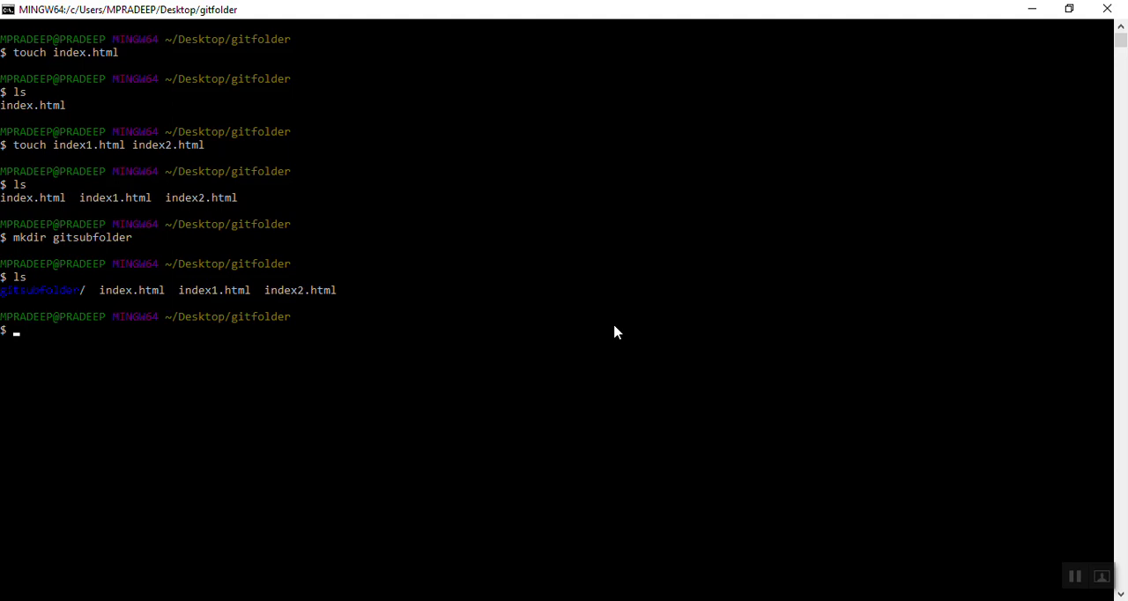
- Change the working directory to gitsubfolder using the cd command
type("cd gitsubfolder")
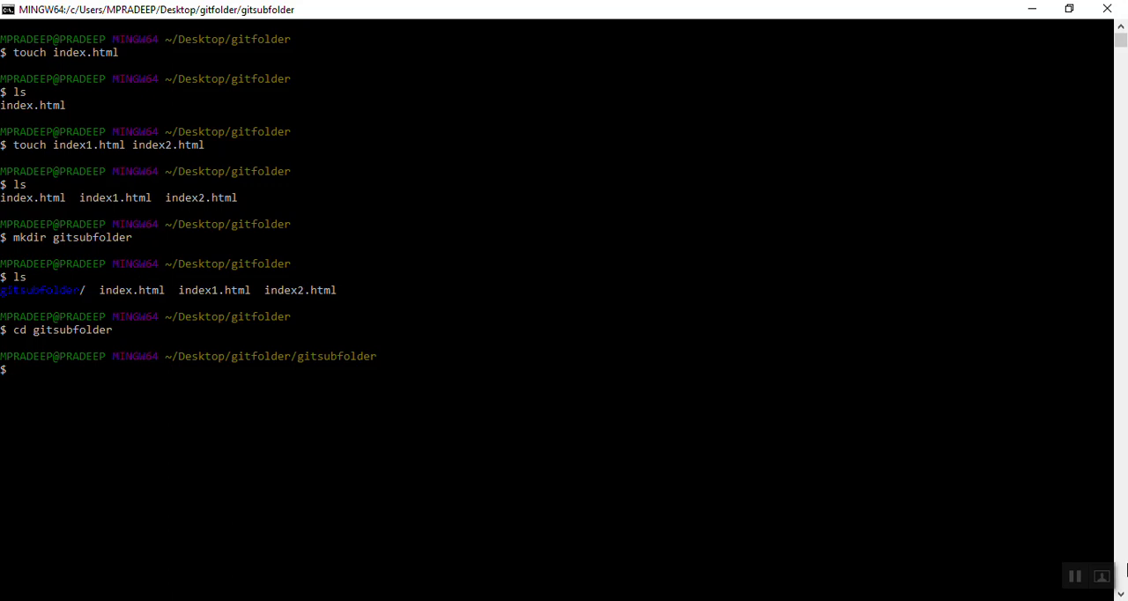
- Try the command cd/ gitsubfolder, and run cd / twice to move to the root directory
type("cd/ gitsubfolder")
key("Return")
type("cd /")
key("Return")
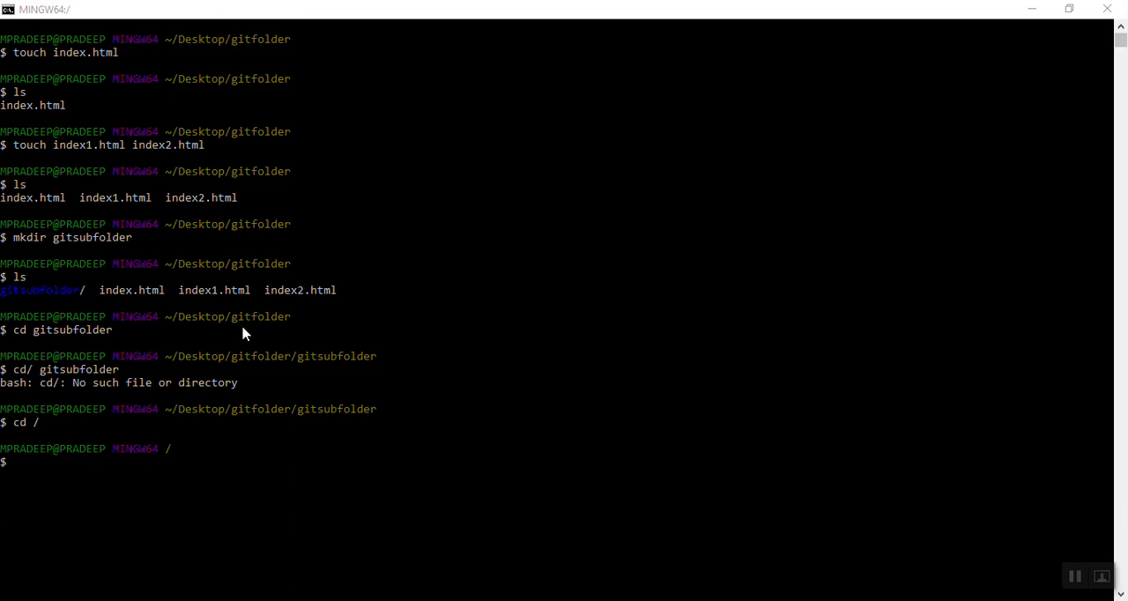
left_click(26, 467)
type("cd /")
key("Return")
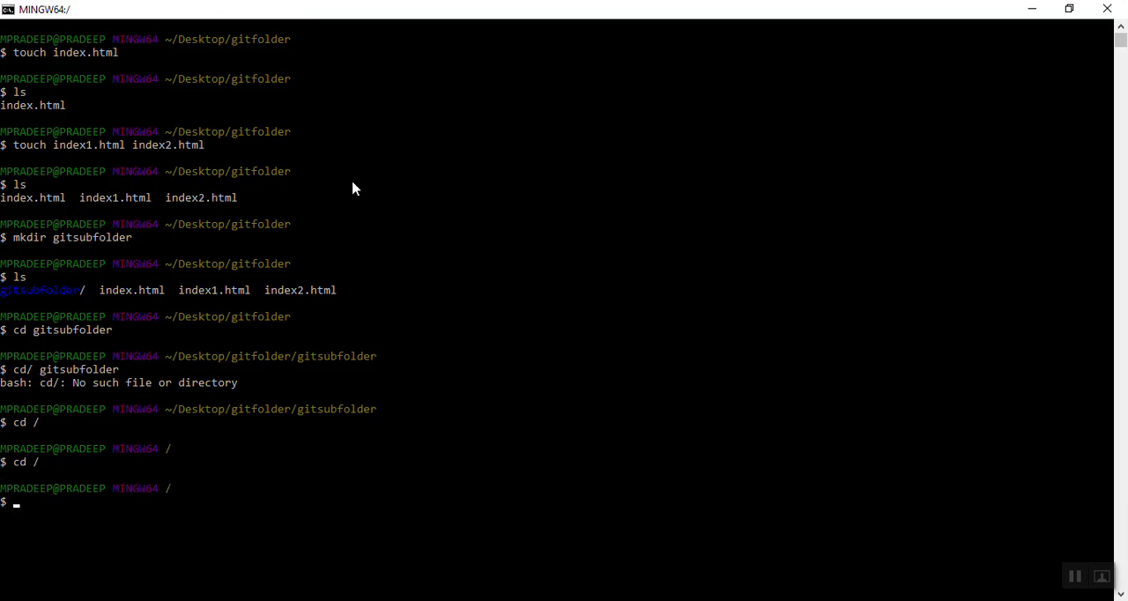